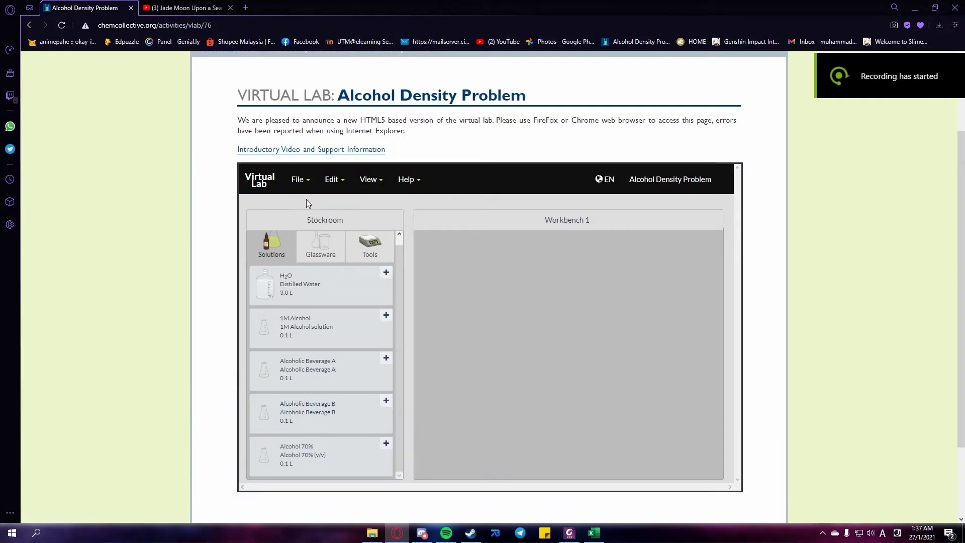
- Bring up the aden.pdf lab procedure in Foxit PhantomPDF
{"action": "left_click", "coordinate": [567, 534]}
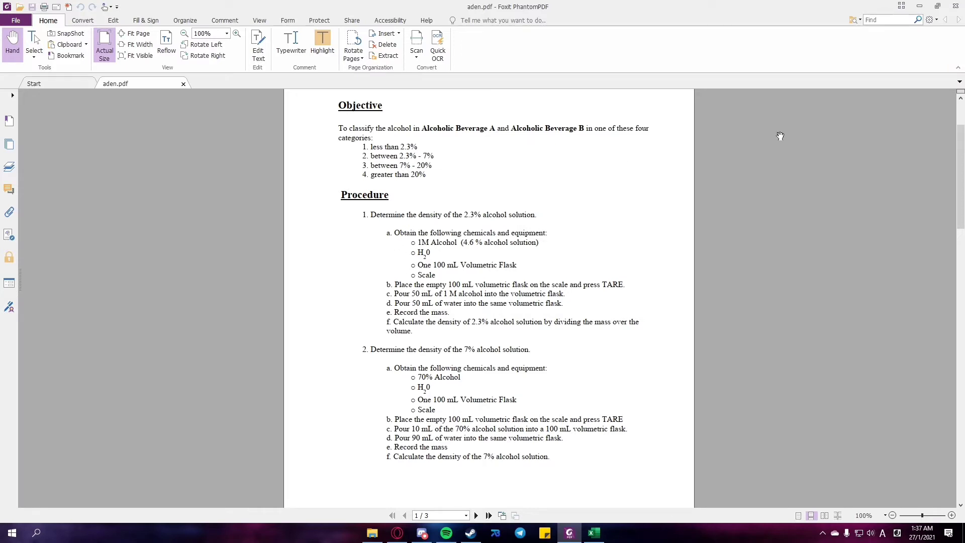
- Return to the Alcohol Density virtual lab in the browser
{"action": "left_click", "coordinate": [919, 6]}
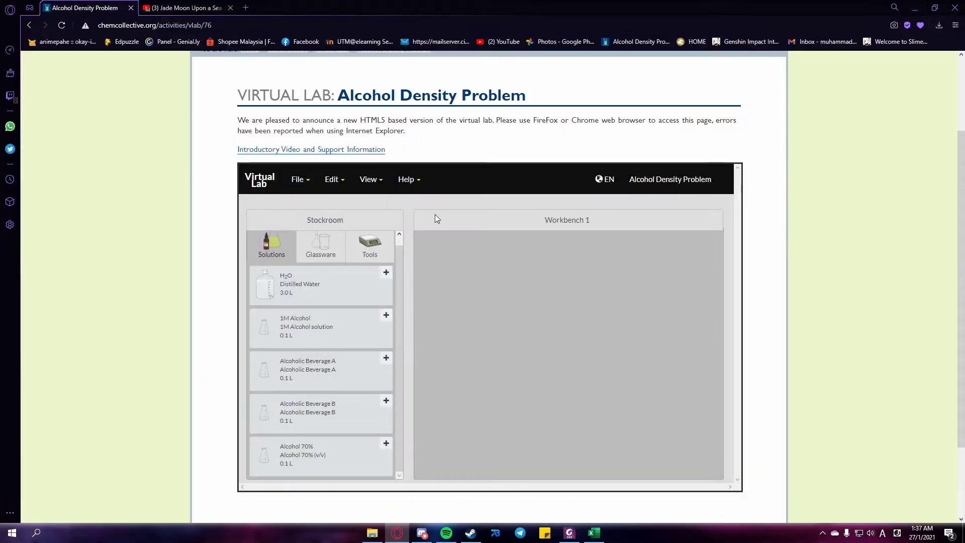
- Add 1M Alcohol, distilled water and a 100 mL volumetric flask to the workbench
{"action": "double_click", "coordinate": [316, 330]}
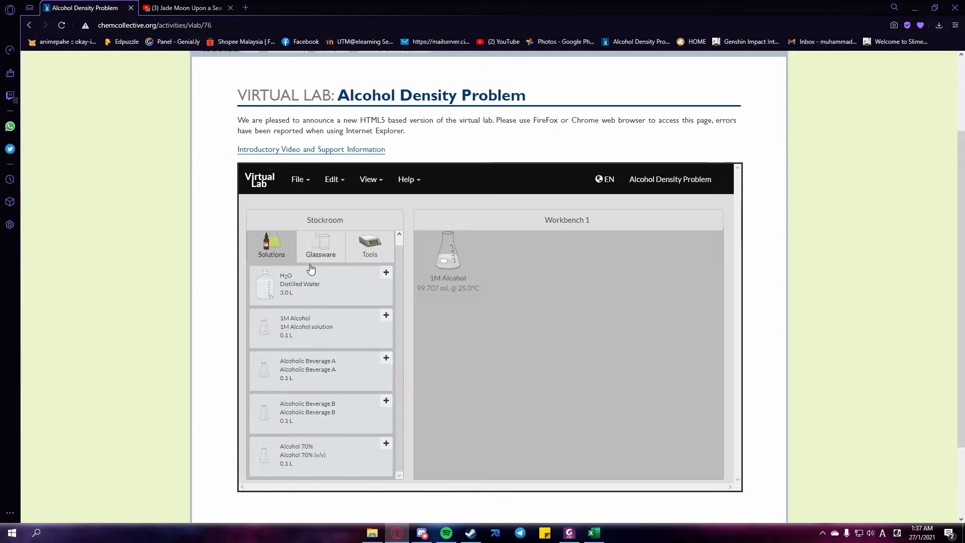
{"action": "double_click", "coordinate": [308, 287]}
{"action": "left_click", "coordinate": [321, 245]}
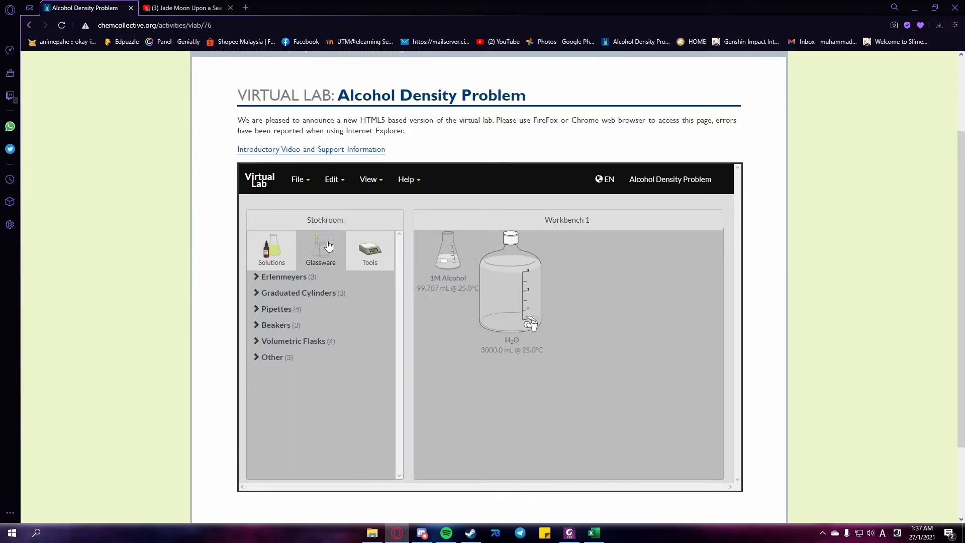
{"action": "left_click", "coordinate": [291, 341]}
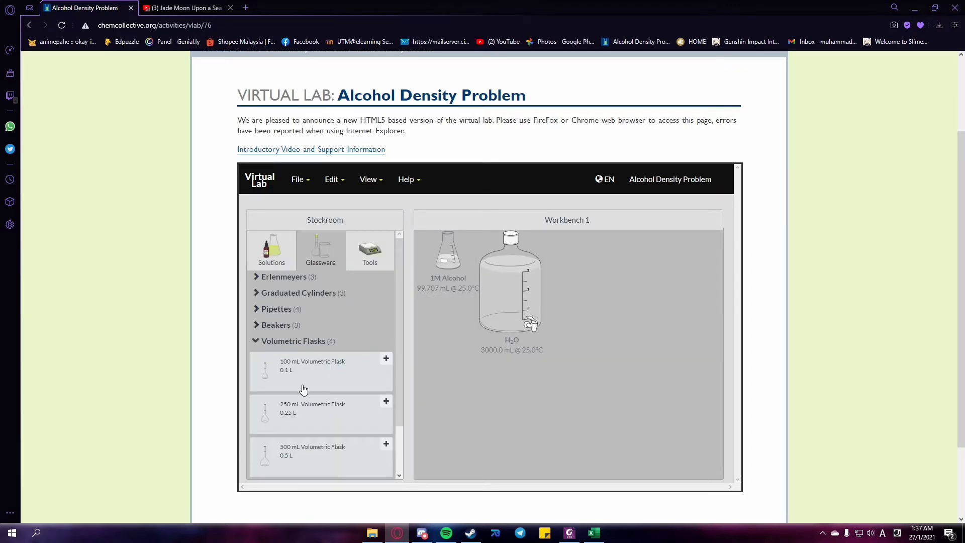
{"action": "double_click", "coordinate": [304, 377]}
{"action": "left_click", "coordinate": [257, 342]}
- Add a 50 mL burette and a scale, placing the scale at the lower left
{"action": "left_click", "coordinate": [267, 358]}
{"action": "scroll", "coordinate": [308, 427], "scroll_direction": "down", "scroll_amount": 1}
{"action": "double_click", "coordinate": [308, 452]}
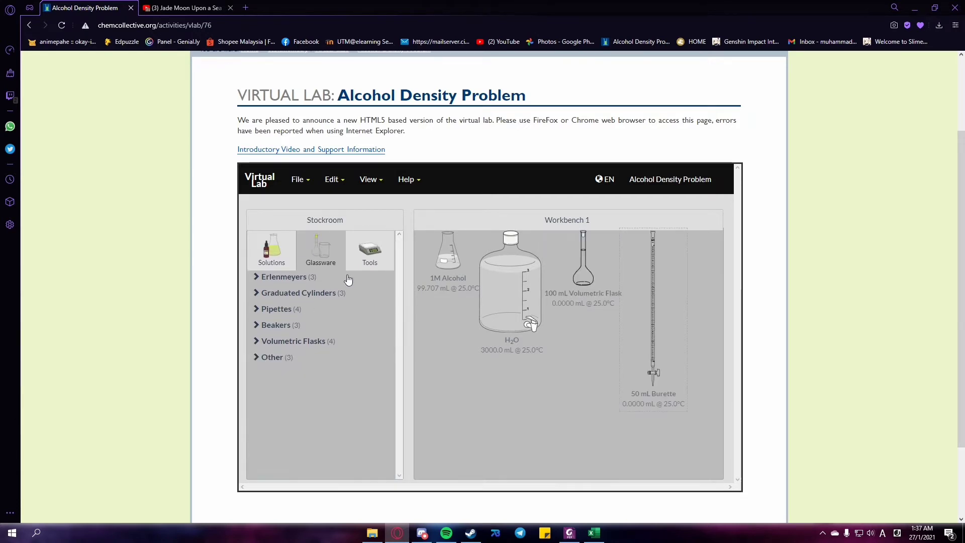
{"action": "left_click", "coordinate": [370, 261]}
{"action": "double_click", "coordinate": [279, 343]}
{"action": "left_click_drag", "start_coordinate": [598, 338], "coordinate": [478, 447]}
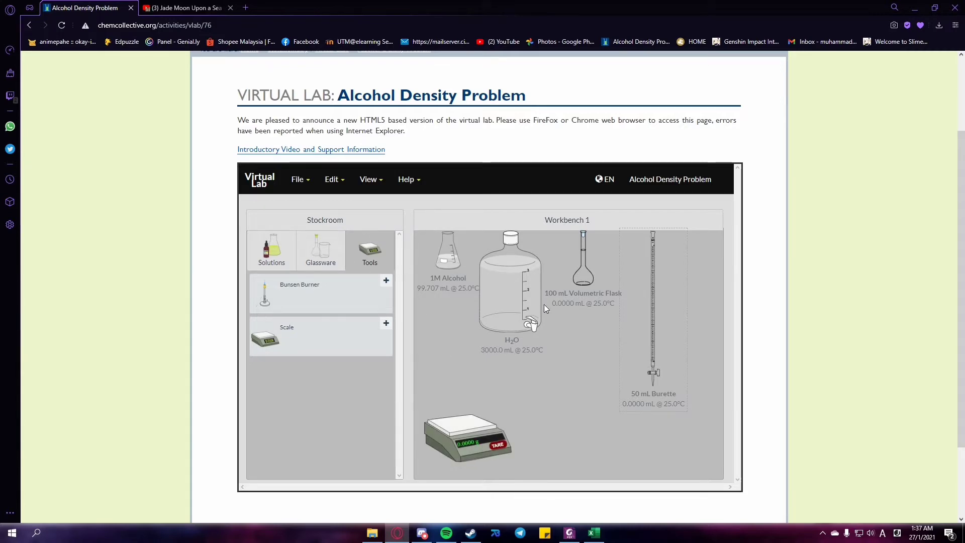
- Recheck the procedure, then weigh the empty volumetric flask on the scale
{"action": "left_click", "coordinate": [568, 532]}
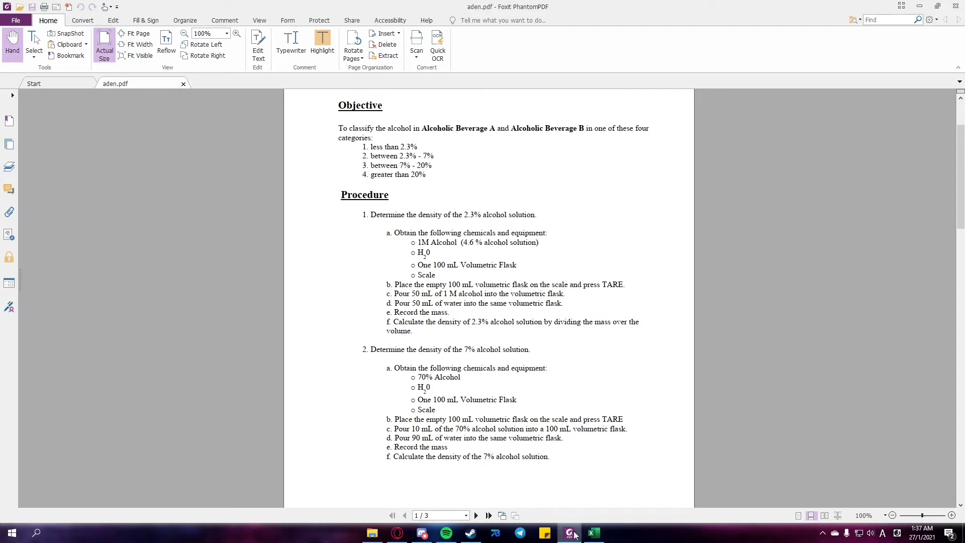
{"action": "key", "text": "alt+Tab"}
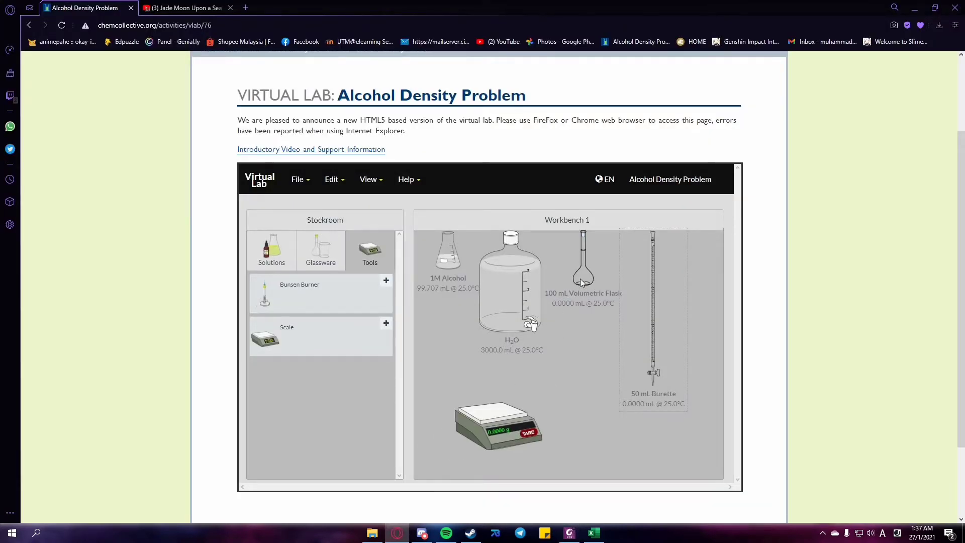
{"action": "left_click_drag", "start_coordinate": [583, 271], "coordinate": [502, 406]}
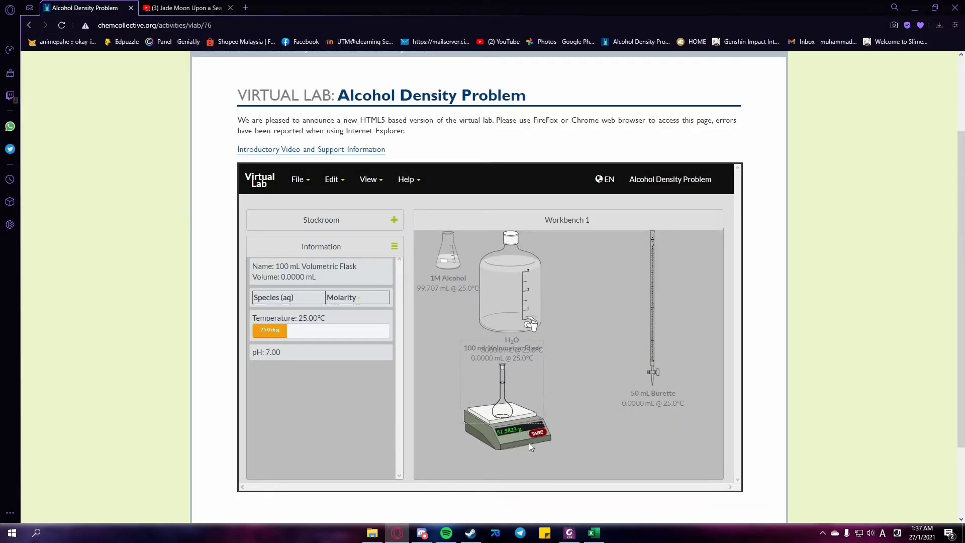
{"action": "left_click", "coordinate": [594, 532]}
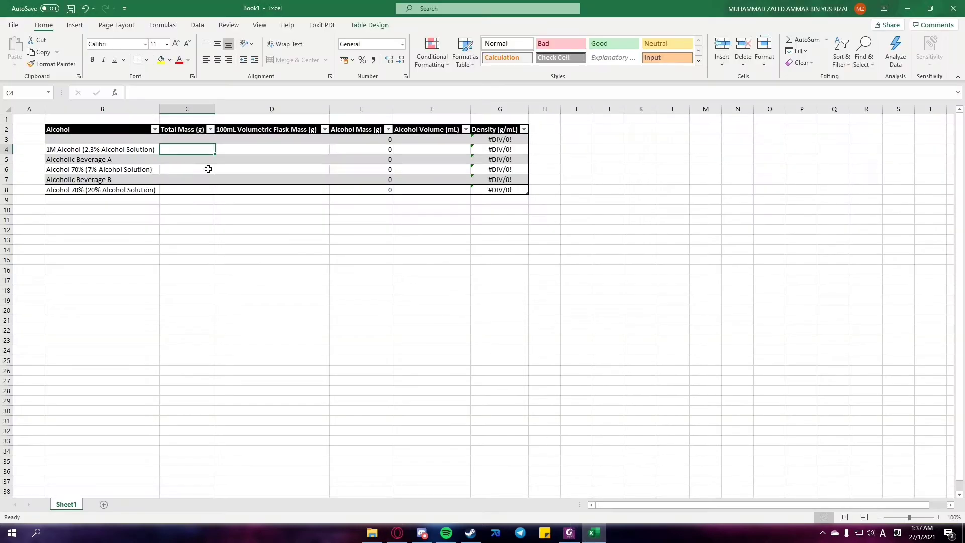
- Enter the empty flask mass 51.5823 in cell D4
{"action": "left_click", "coordinate": [281, 154]}
{"action": "type", "text": "51.5823"}
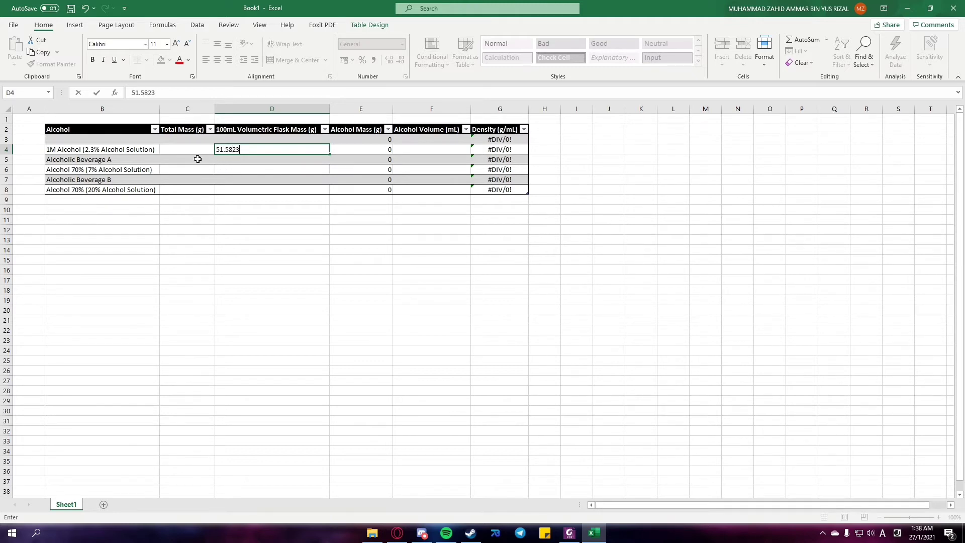
{"action": "left_click", "coordinate": [197, 158]}
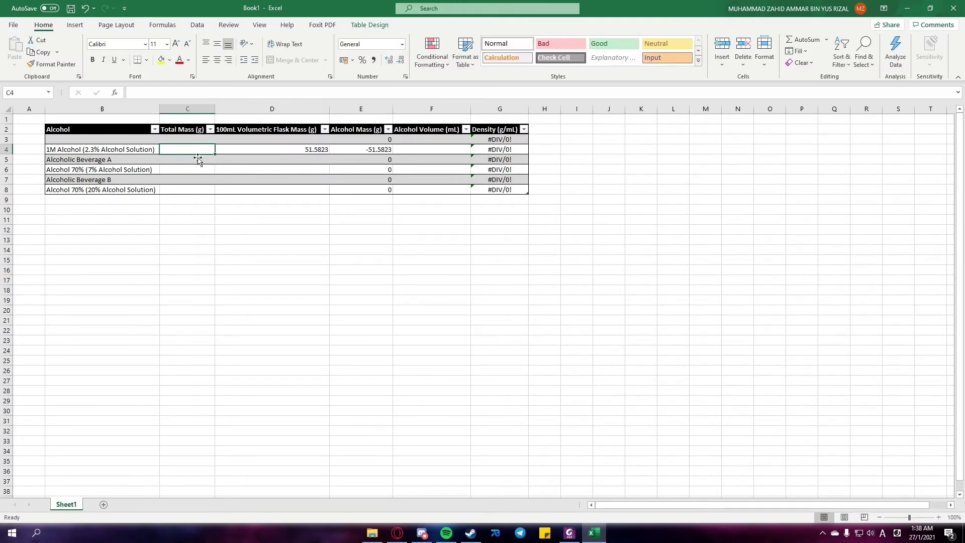
- Back in the lab, take the flask off the scale and rearrange the workbench
{"action": "left_click", "coordinate": [397, 532]}
{"action": "left_click_drag", "start_coordinate": [552, 386], "coordinate": [591, 298]}
{"action": "left_click_drag", "start_coordinate": [529, 419], "coordinate": [517, 421]}
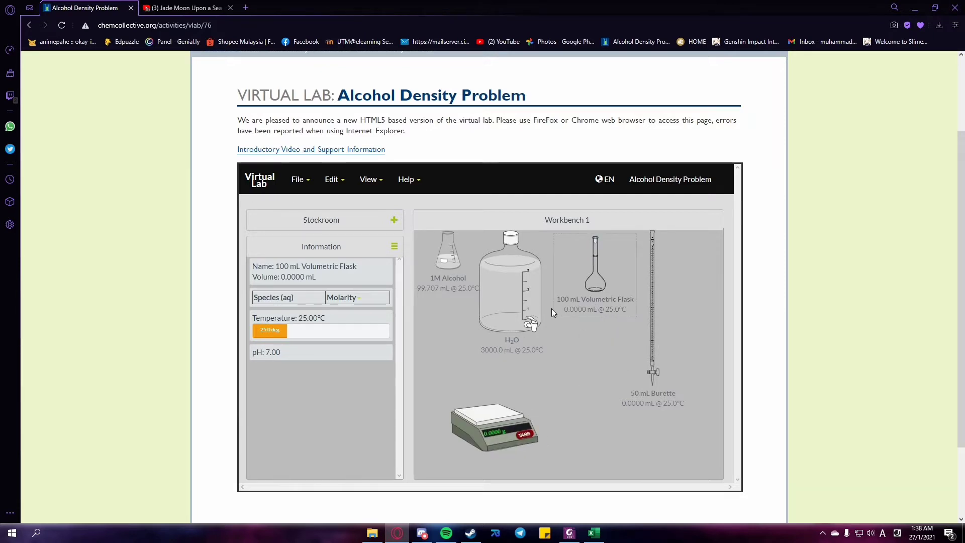
- Fill the burette with 50 mL of water and set the bottle and flask aside
{"action": "left_click_drag", "start_coordinate": [517, 325], "coordinate": [656, 311]}
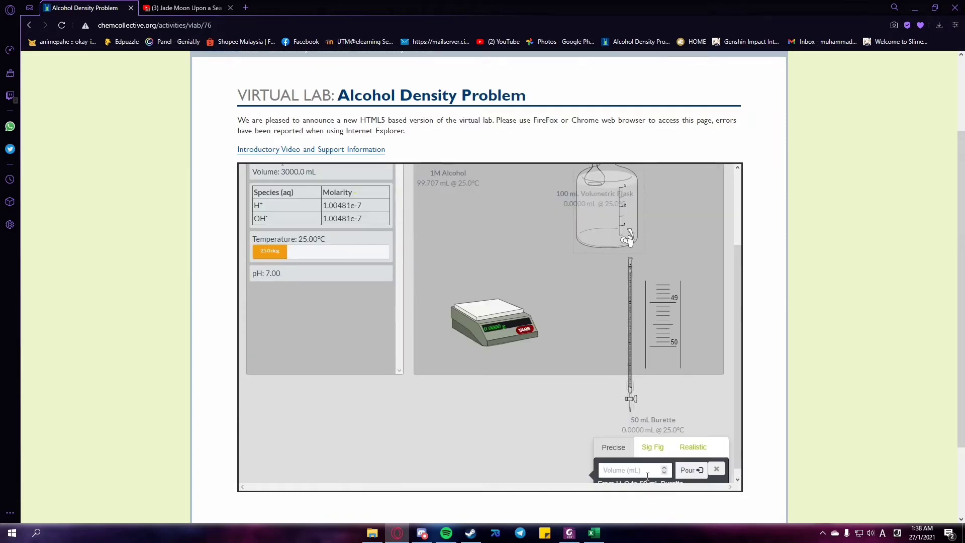
{"action": "left_click", "coordinate": [646, 473]}
{"action": "type", "text": "50"}
{"action": "left_click", "coordinate": [691, 470]}
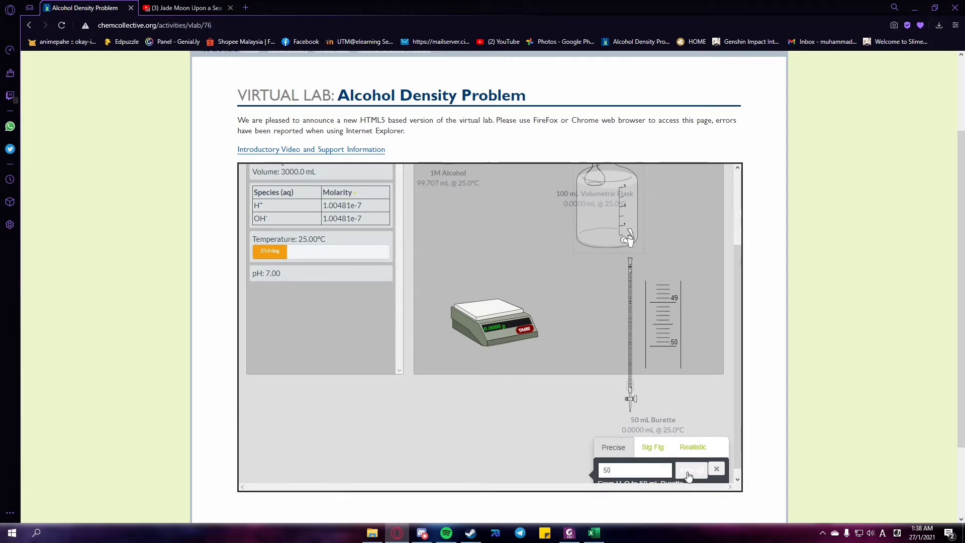
{"action": "left_click", "coordinate": [657, 346]}
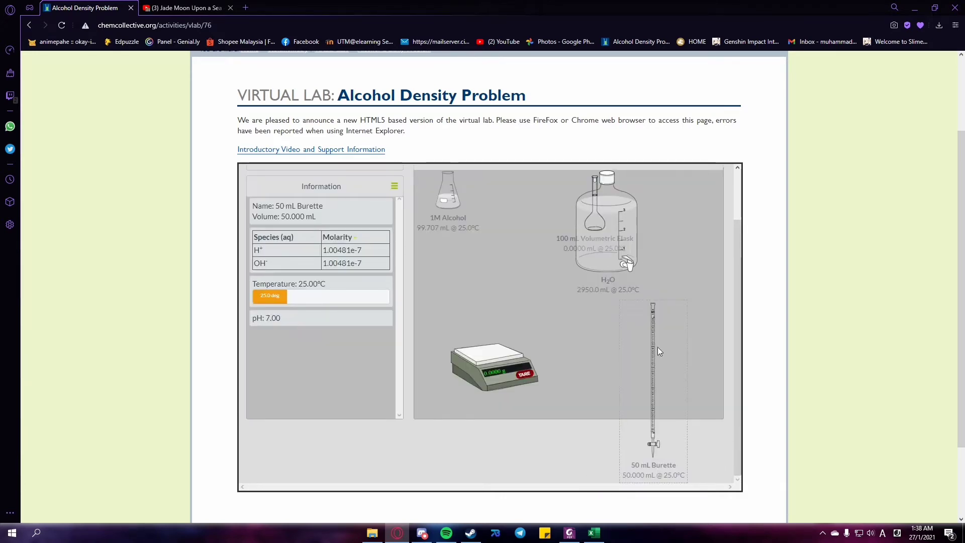
{"action": "scroll", "coordinate": [681, 269], "scroll_direction": "up", "scroll_amount": 2}
{"action": "left_click_drag", "start_coordinate": [597, 318], "coordinate": [520, 301]}
{"action": "left_click_drag", "start_coordinate": [583, 289], "coordinate": [623, 381]}
- Drain the 50 mL of water from the burette into the volumetric flask
{"action": "left_click_drag", "start_coordinate": [676, 357], "coordinate": [614, 347]}
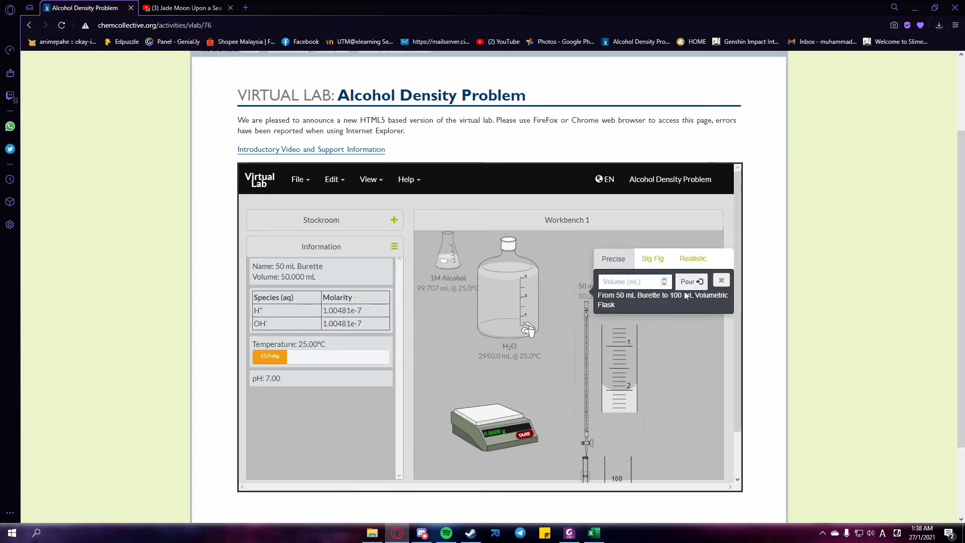
{"action": "left_click", "coordinate": [634, 281]}
{"action": "type", "text": "50"}
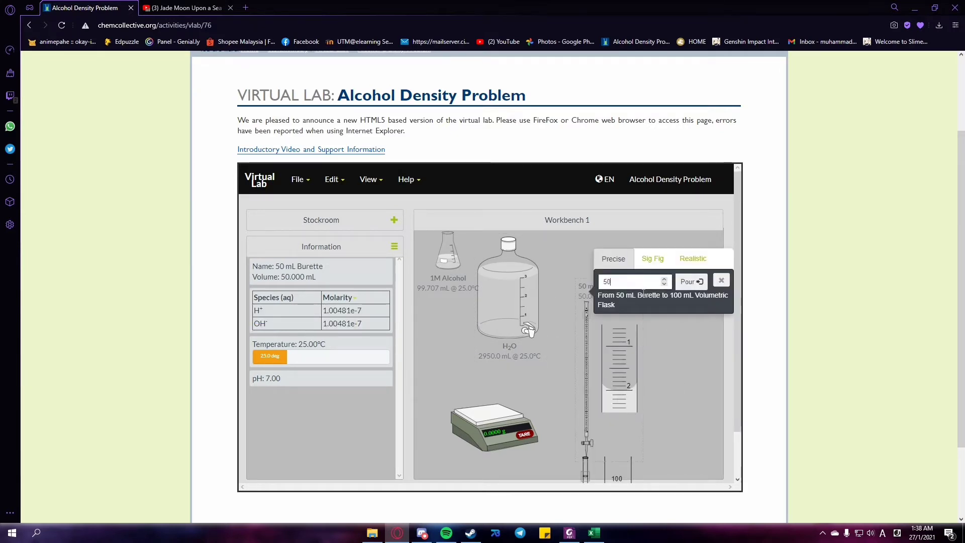
{"action": "left_click", "coordinate": [690, 281]}
{"action": "left_click", "coordinate": [725, 284]}
{"action": "left_click_drag", "start_coordinate": [626, 354], "coordinate": [651, 377]}
{"action": "left_click_drag", "start_coordinate": [609, 459], "coordinate": [597, 390]}
{"action": "left_click_drag", "start_coordinate": [667, 346], "coordinate": [675, 341]}
- Fill the burette with 50 mL of 1M Alcohol
{"action": "left_click_drag", "start_coordinate": [448, 261], "coordinate": [687, 286]}
{"action": "type", "text": "50"}
{"action": "left_click", "coordinate": [685, 460]}
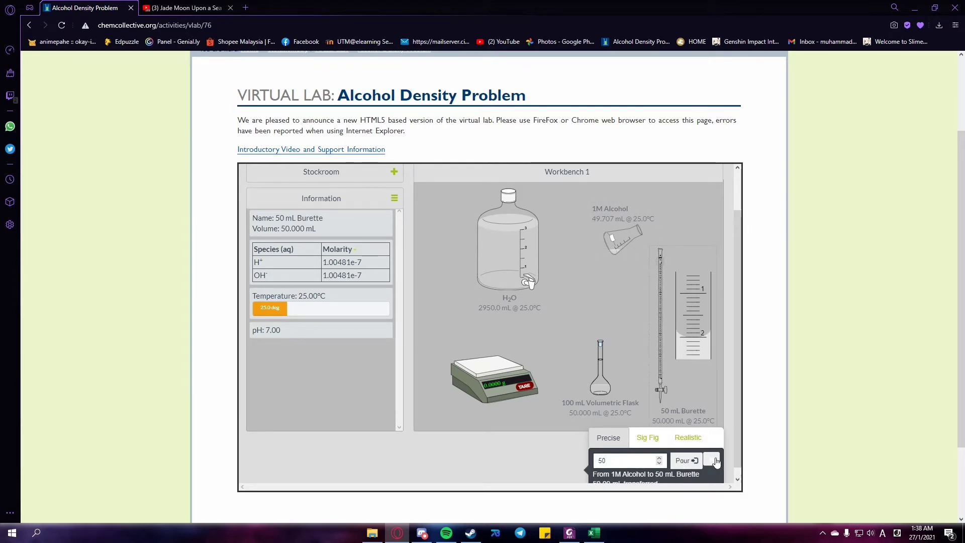
{"action": "left_click", "coordinate": [711, 460]}
- Drain the 50 mL of alcohol into the flask and weigh it at 151.1122 g
{"action": "left_click_drag", "start_coordinate": [676, 315], "coordinate": [603, 397]}
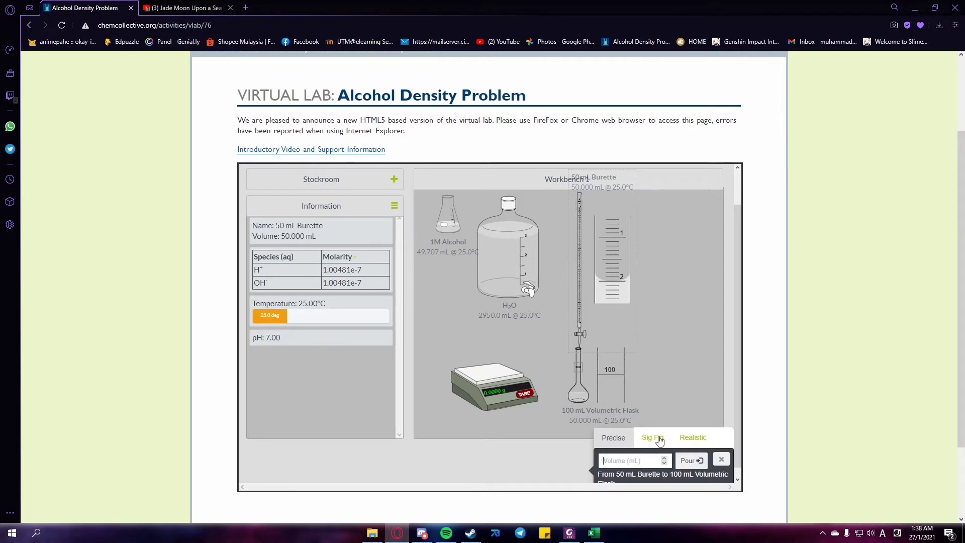
{"action": "type", "text": "50"}
{"action": "left_click", "coordinate": [691, 460]}
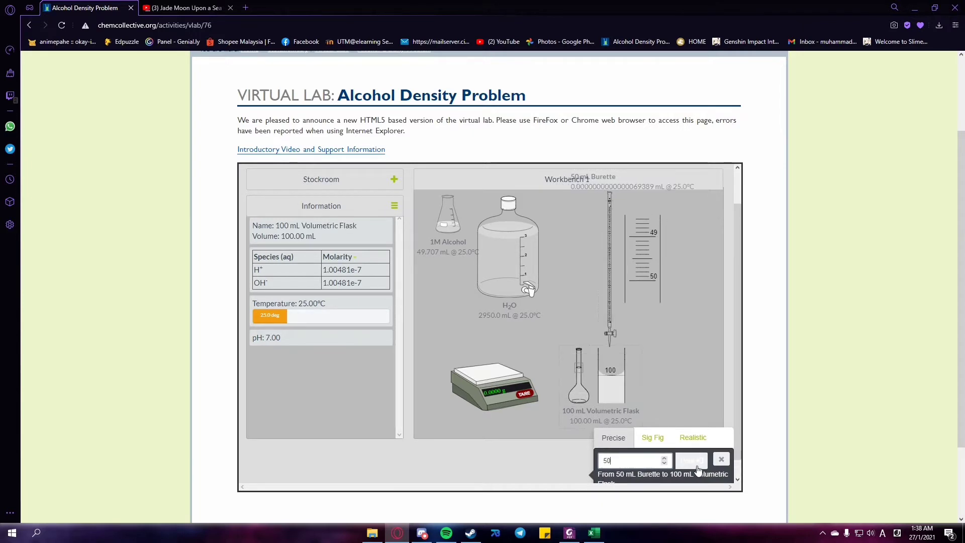
{"action": "left_click", "coordinate": [722, 457]}
{"action": "left_click_drag", "start_coordinate": [610, 302], "coordinate": [657, 321]}
{"action": "left_click_drag", "start_coordinate": [580, 410], "coordinate": [499, 433]}
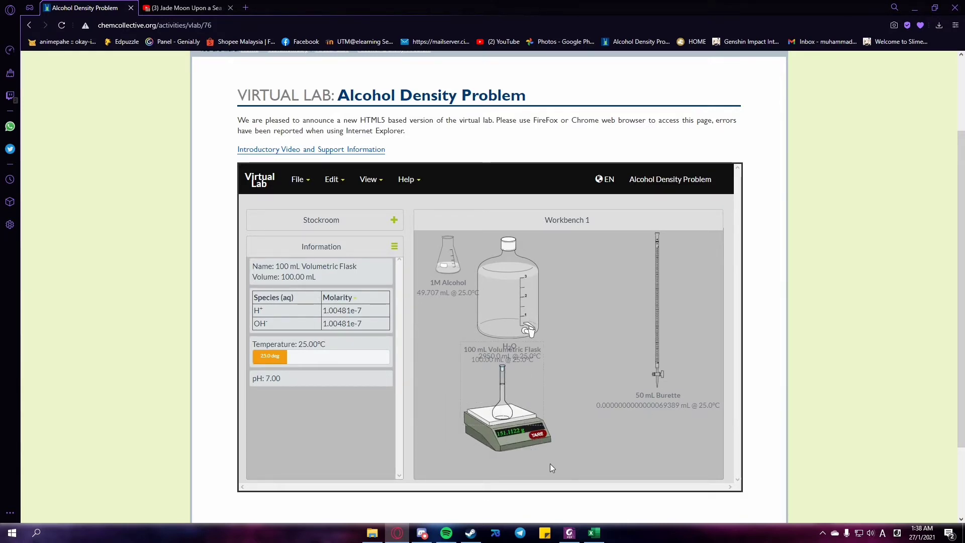
{"action": "left_click", "coordinate": [597, 537]}
- Enter total mass 151.1122 in C4 and volume 50 in F4, then move to C6
{"action": "type", "text": "15"}
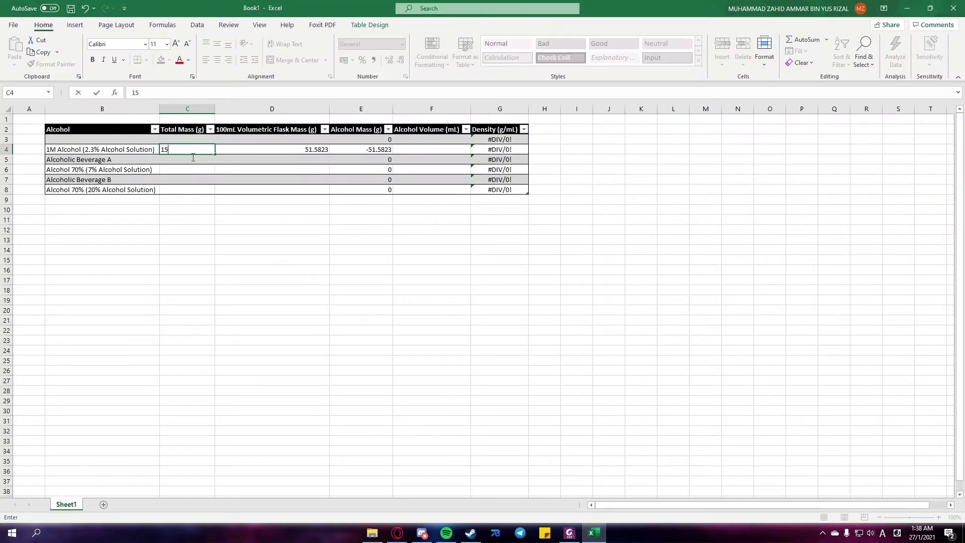
{"action": "type", "text": "1.1122"}
{"action": "left_click", "coordinate": [434, 152]}
{"action": "type", "text": "50"}
{"action": "key", "text": "Return"}
{"action": "left_click", "coordinate": [207, 166]}
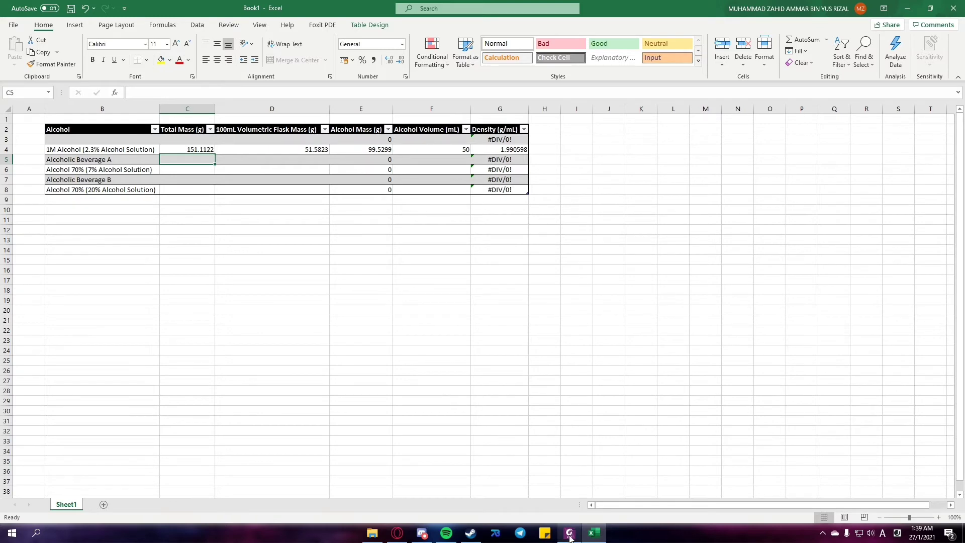
{"action": "left_click", "coordinate": [175, 171]}
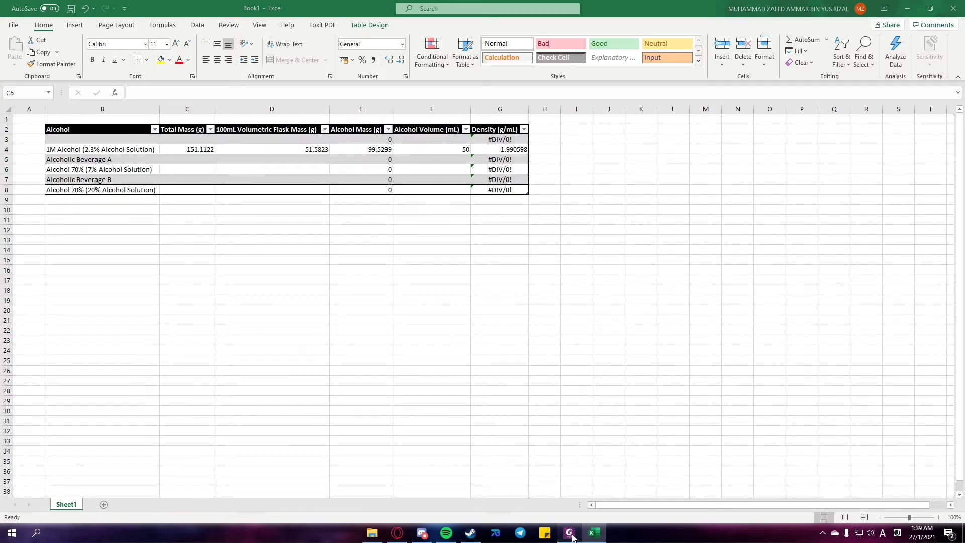
- Read step 3 of the aden.pdf procedure, then return to the virtual lab
{"action": "left_click", "coordinate": [569, 532]}
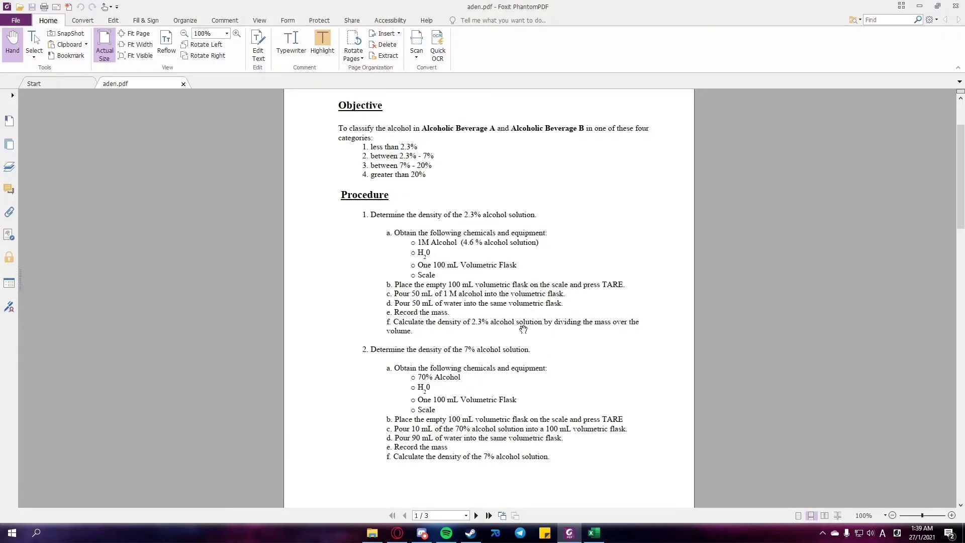
{"action": "scroll", "coordinate": [484, 278], "scroll_direction": "down", "scroll_amount": 2}
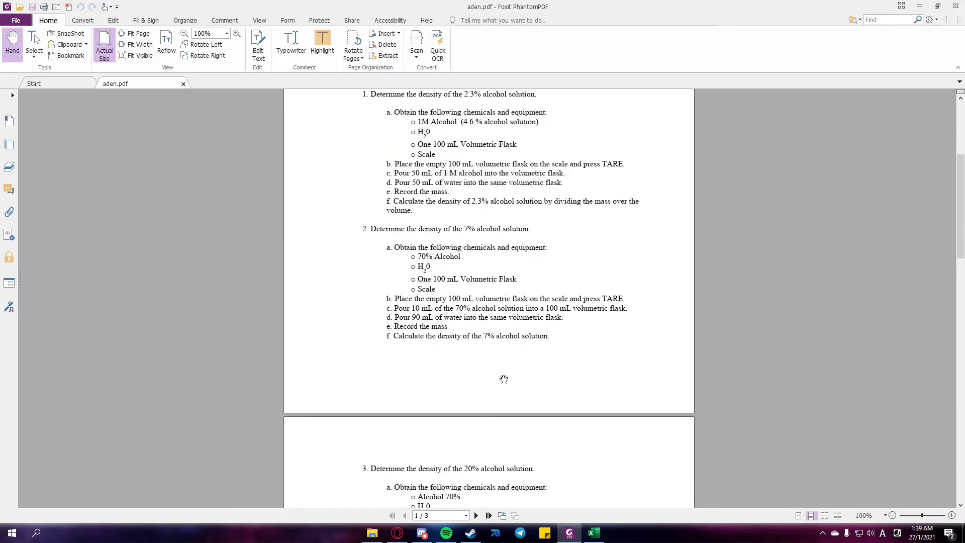
{"action": "left_click", "coordinate": [396, 532]}
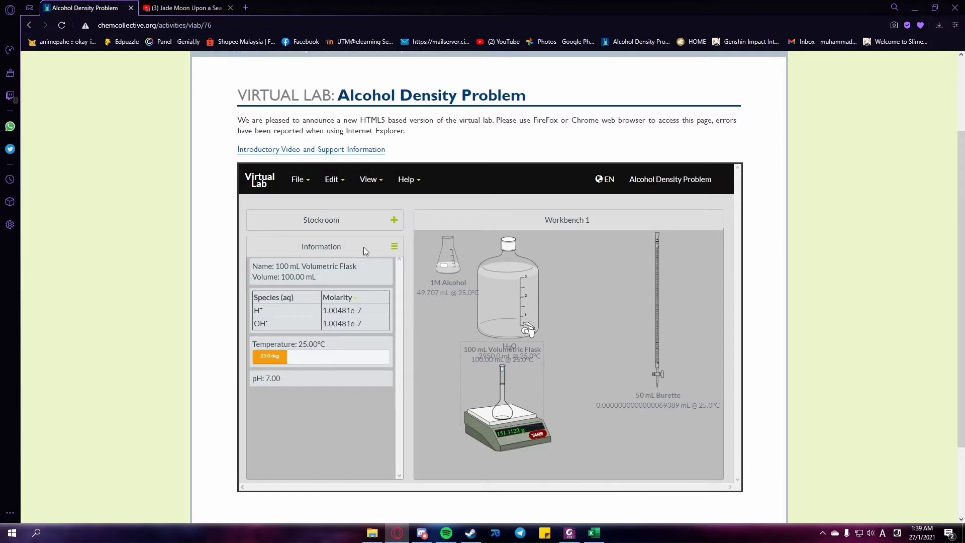
- Clear the workbench and add a scale, distilled water and Alcohol 70%
{"action": "left_click", "coordinate": [332, 179]}
{"action": "left_click", "coordinate": [360, 327]}
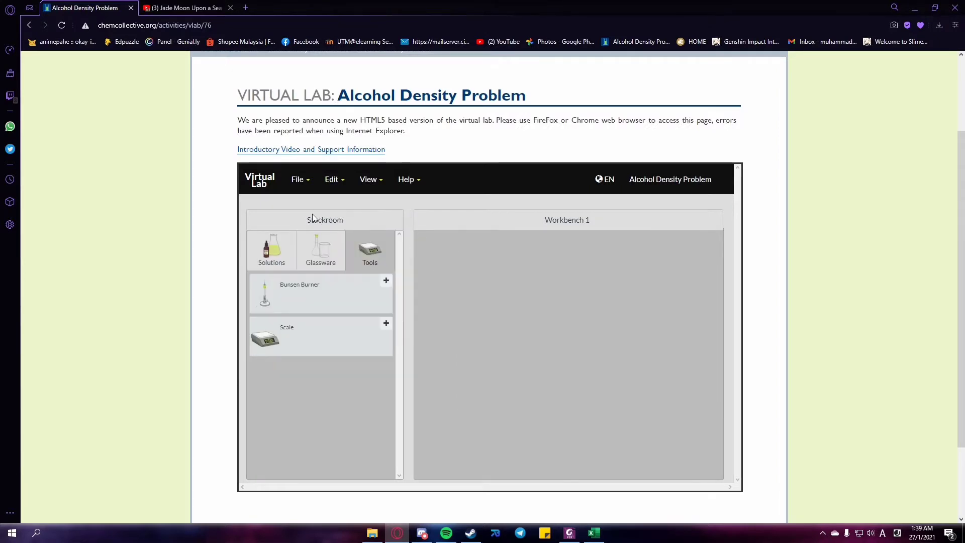
{"action": "left_click", "coordinate": [281, 335]}
{"action": "left_click", "coordinate": [271, 252]}
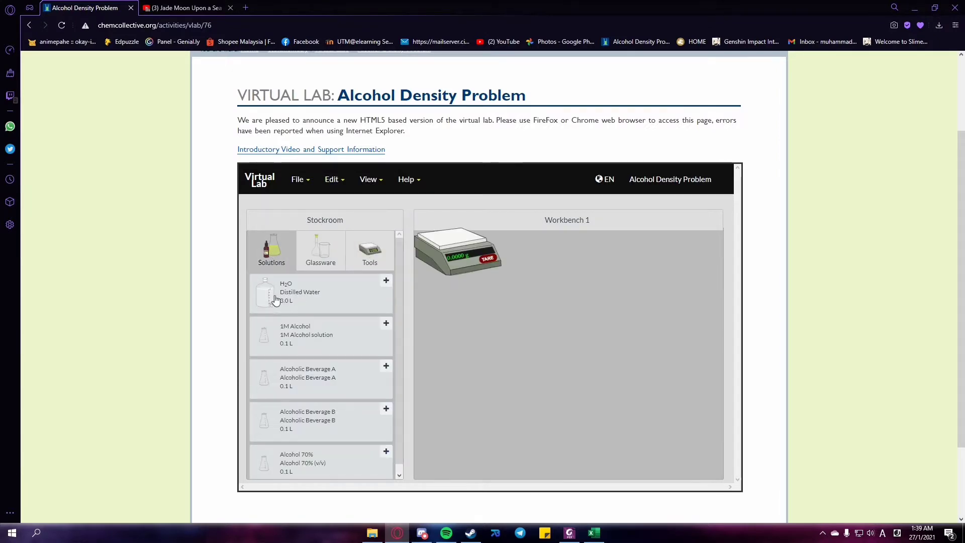
{"action": "left_click", "coordinate": [279, 294]}
{"action": "left_click", "coordinate": [280, 228]}
{"action": "left_click", "coordinate": [282, 447]}
- Add a 100 mL volumetric flask and a 50 mL burette to the workbench
{"action": "left_click", "coordinate": [312, 225]}
{"action": "left_click", "coordinate": [322, 251]}
{"action": "scroll", "coordinate": [267, 281], "scroll_direction": "down", "scroll_amount": 1}
{"action": "scroll", "coordinate": [267, 282], "scroll_direction": "up", "scroll_amount": 1}
{"action": "left_click", "coordinate": [260, 341]}
{"action": "left_click", "coordinate": [317, 372]}
{"action": "left_click", "coordinate": [261, 340]}
{"action": "left_click", "coordinate": [271, 357]}
{"action": "left_click", "coordinate": [293, 440]}
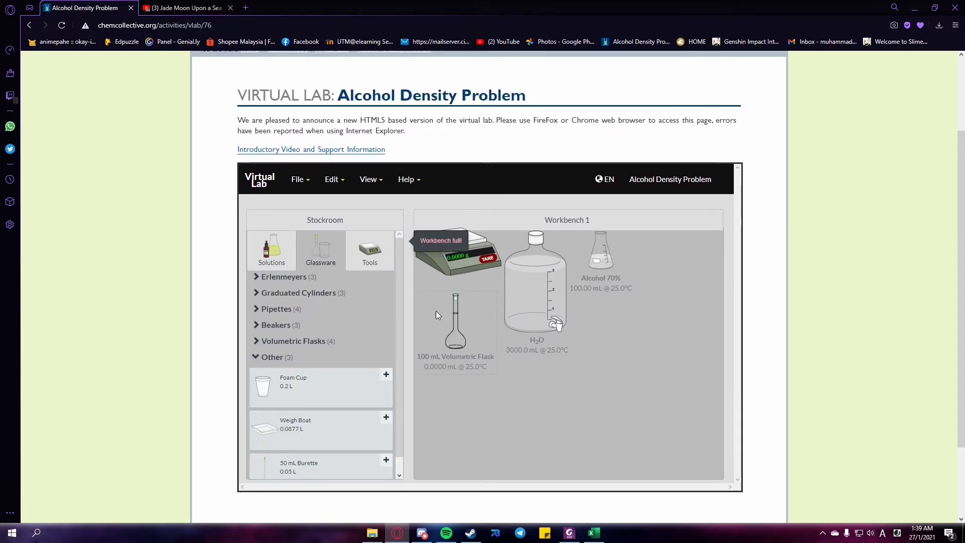
{"action": "left_click_drag", "start_coordinate": [600, 251], "coordinate": [460, 397]}
{"action": "left_click", "coordinate": [329, 224]}
{"action": "left_click", "coordinate": [272, 466]}
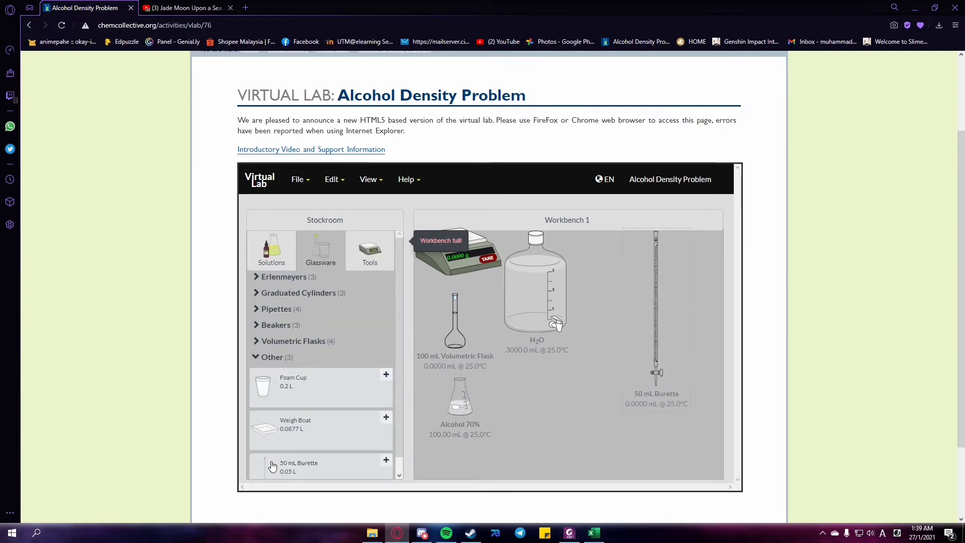
- After checking the procedure, weigh the empty volumetric flask on the centred scale
{"action": "left_click", "coordinate": [569, 534]}
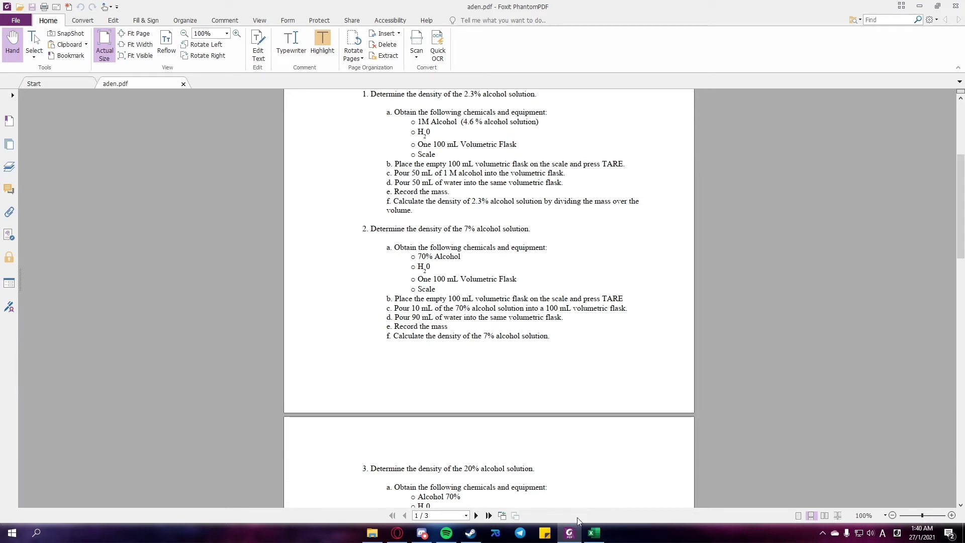
{"action": "left_click", "coordinate": [397, 534]}
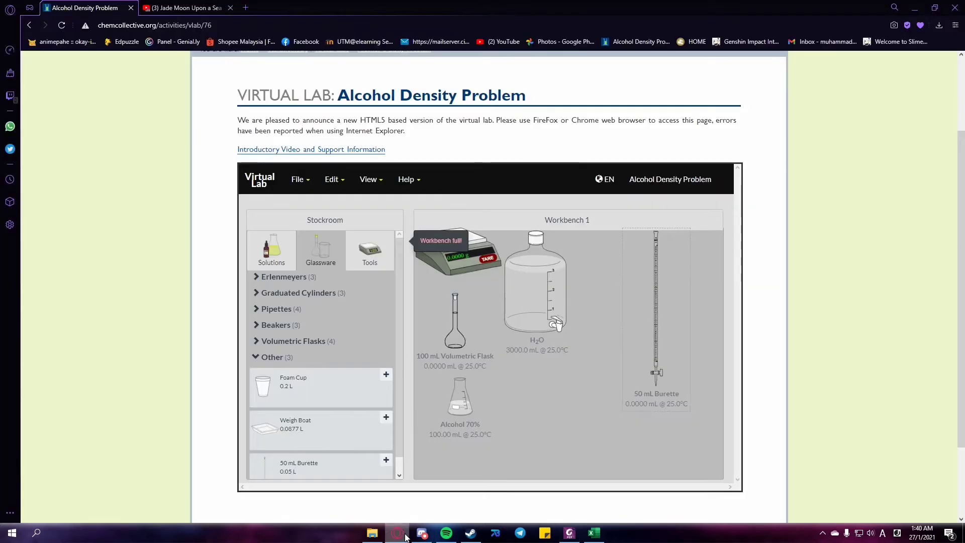
{"action": "left_click_drag", "start_coordinate": [469, 267], "coordinate": [560, 458]}
{"action": "left_click_drag", "start_coordinate": [457, 346], "coordinate": [549, 435]}
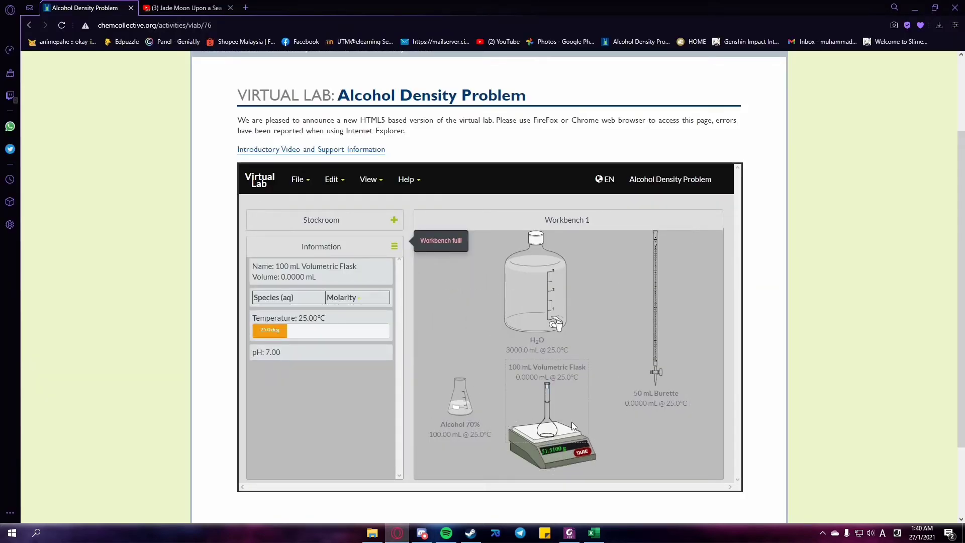
- Record the 51.5100 flask mass in cell D6 of the Excel table
{"action": "left_click", "coordinate": [592, 533]}
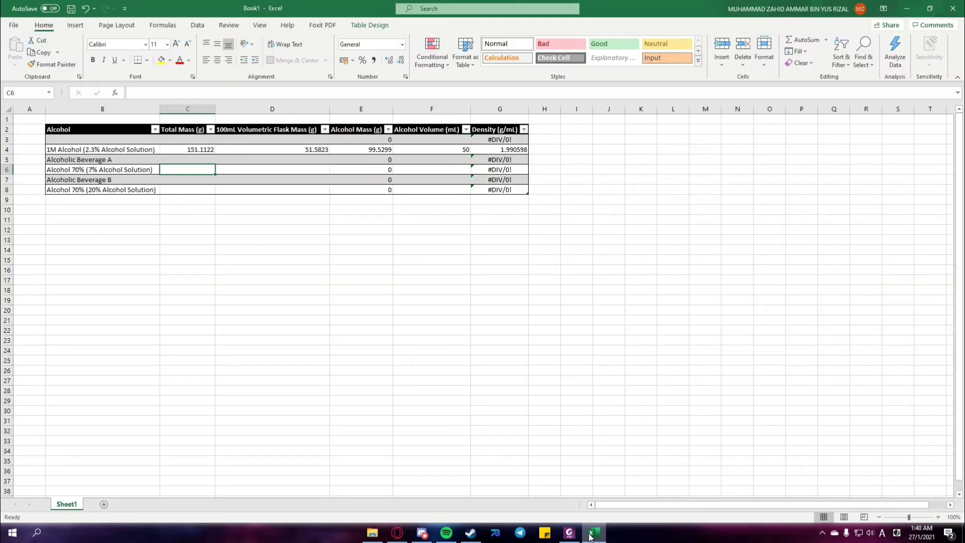
{"action": "type", "text": "51"}
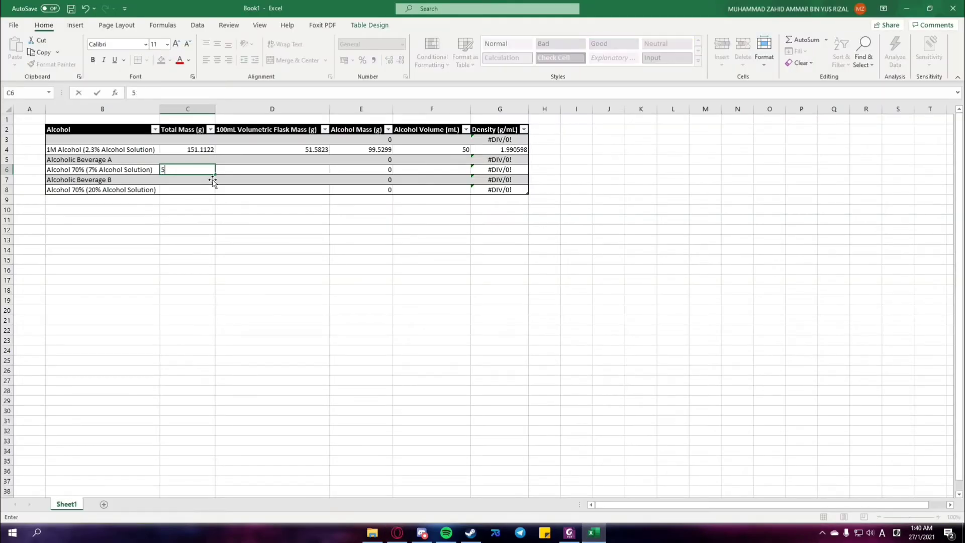
{"action": "left_click", "coordinate": [242, 171]}
{"action": "type", "text": "51.51"}
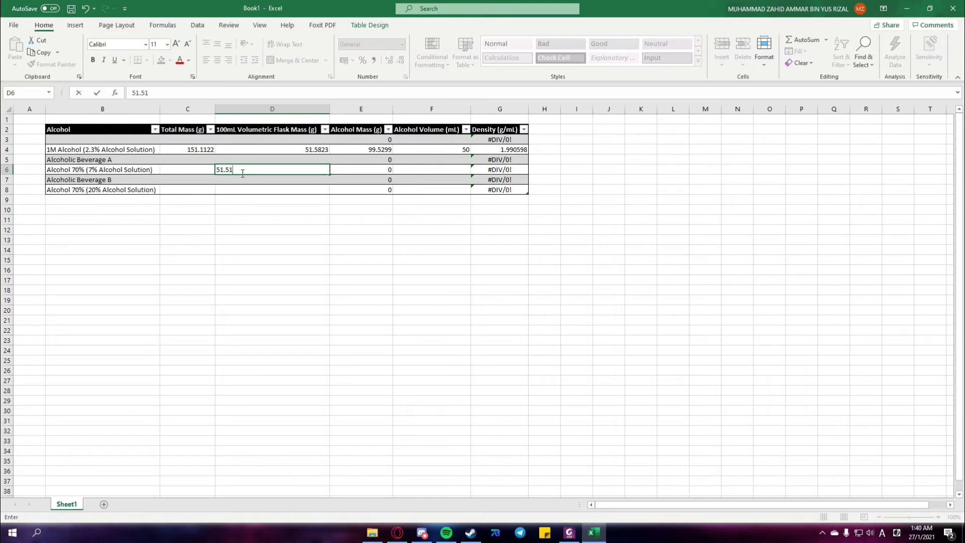
{"action": "type", "text": "00"}
{"action": "left_click", "coordinate": [211, 182]}
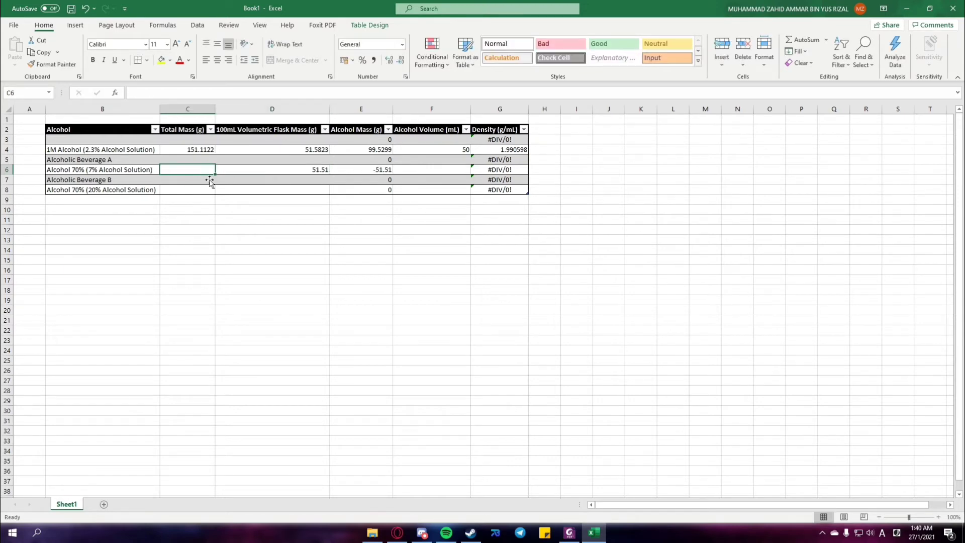
{"action": "left_click", "coordinate": [396, 533]}
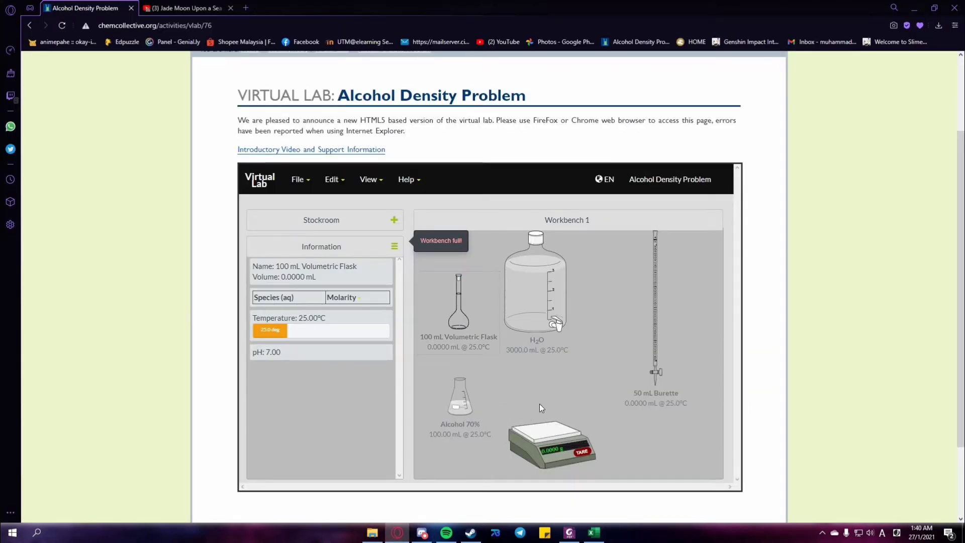
- Fill the burette with 10 mL of Alcohol 70%
{"action": "key", "text": "alt+Tab"}
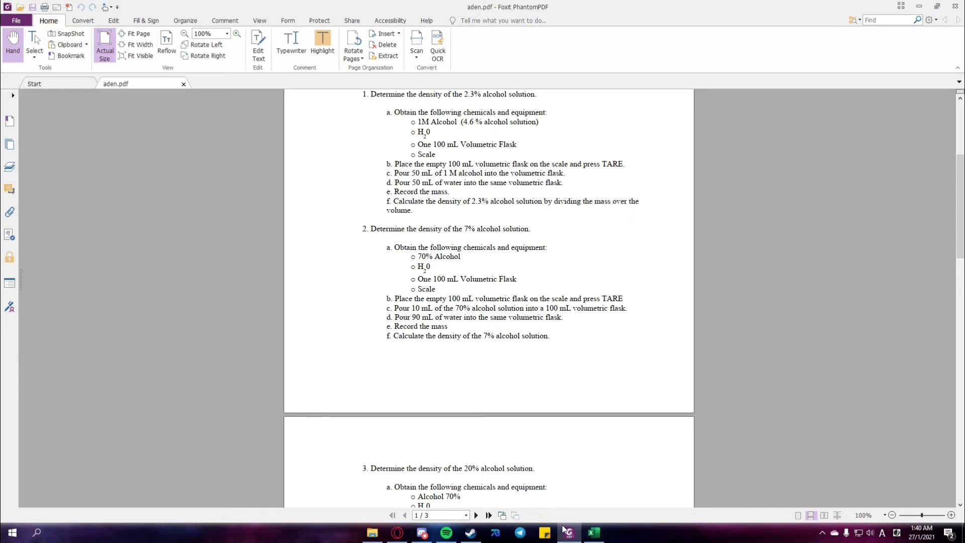
{"action": "left_click", "coordinate": [567, 532]}
{"action": "left_click_drag", "start_coordinate": [475, 406], "coordinate": [640, 327]}
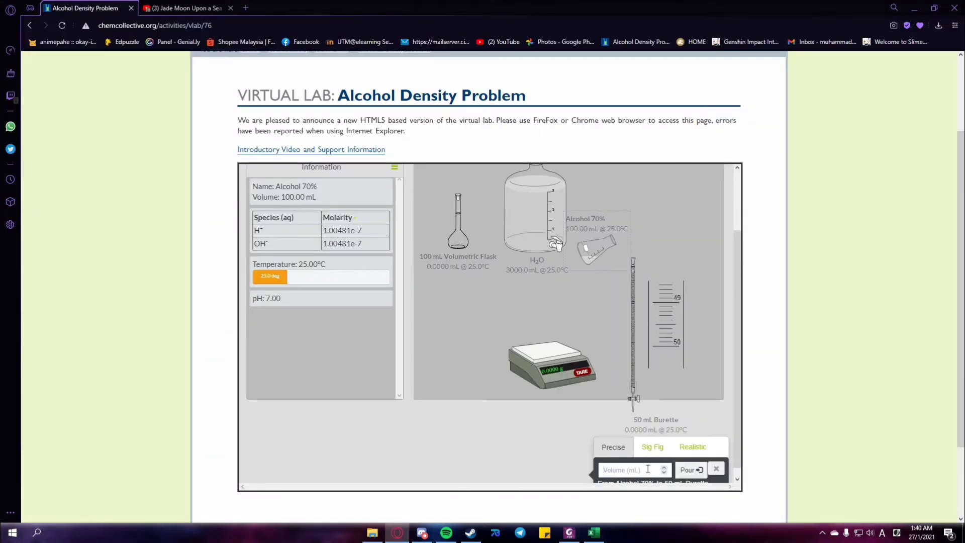
{"action": "left_click", "coordinate": [629, 468]}
{"action": "type", "text": "10"}
{"action": "left_click", "coordinate": [691, 469]}
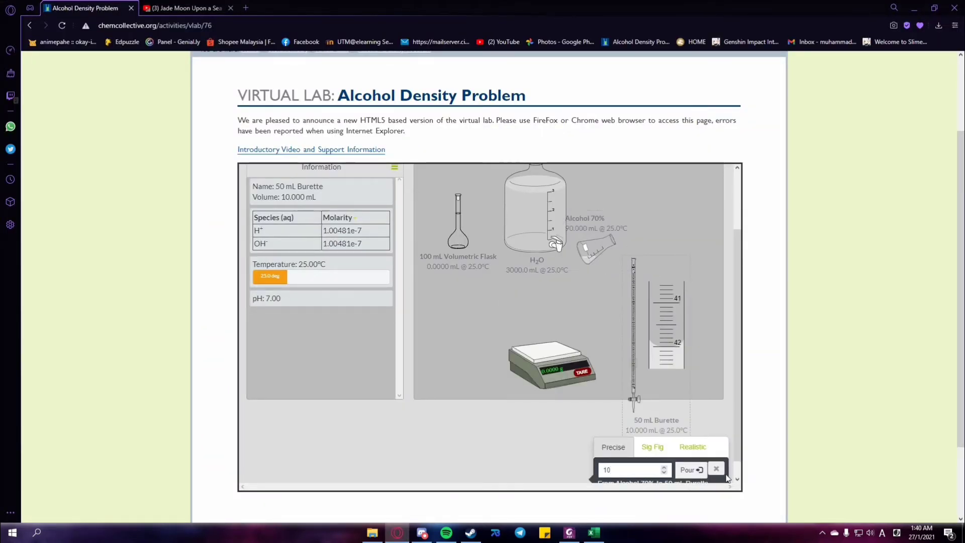
{"action": "left_click_drag", "start_coordinate": [603, 292], "coordinate": [457, 382]}
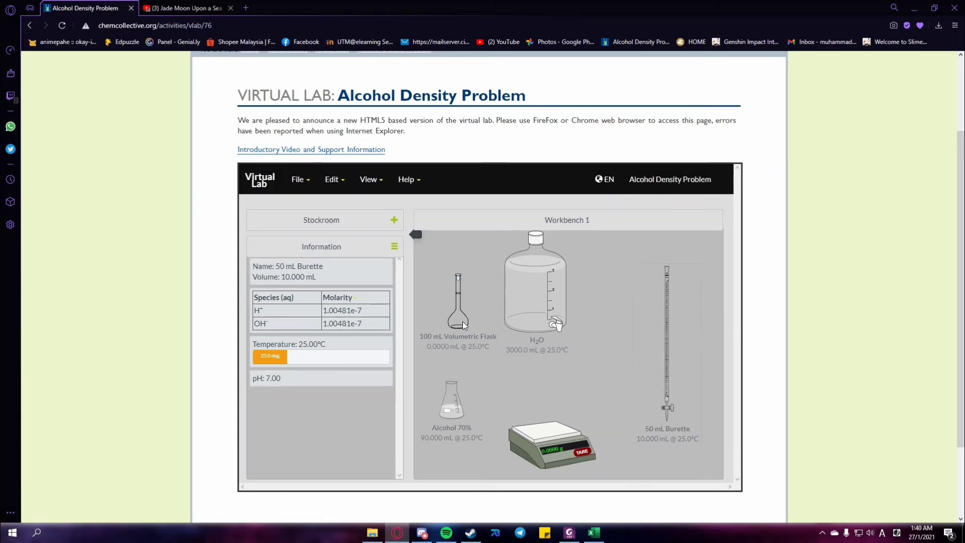
- Transfer the 10 mL of Alcohol 70% into the volumetric flask
{"action": "left_click", "coordinate": [475, 336]}
{"action": "left_click_drag", "start_coordinate": [475, 335], "coordinate": [663, 376]}
{"action": "type", "text": "10"}
{"action": "left_click", "coordinate": [690, 455]}
{"action": "left_click", "coordinate": [725, 453]}
{"action": "left_click_drag", "start_coordinate": [613, 372], "coordinate": [466, 318]}
- Replace the used burette with a fresh 50 mL burette
{"action": "right_click", "coordinate": [684, 361]}
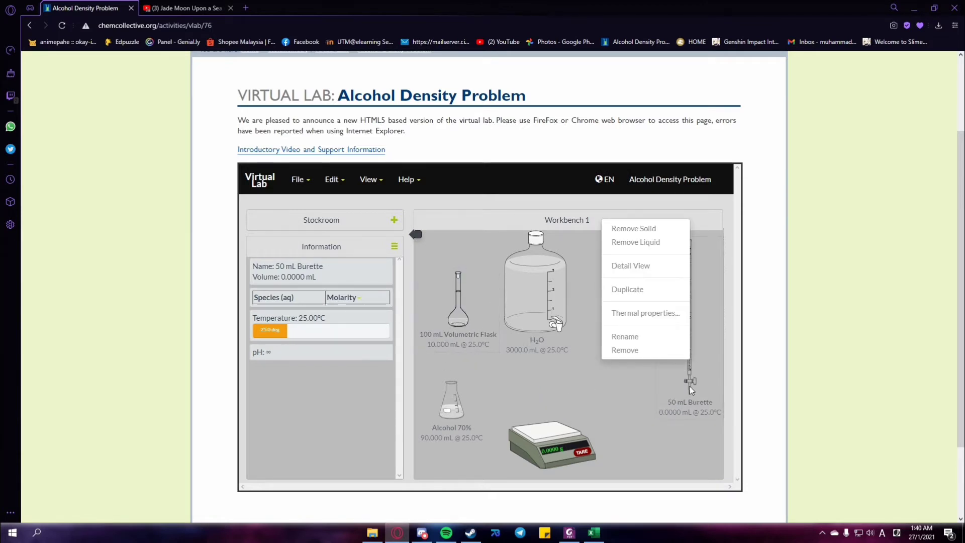
{"action": "left_click", "coordinate": [641, 294]}
{"action": "right_click", "coordinate": [696, 330]}
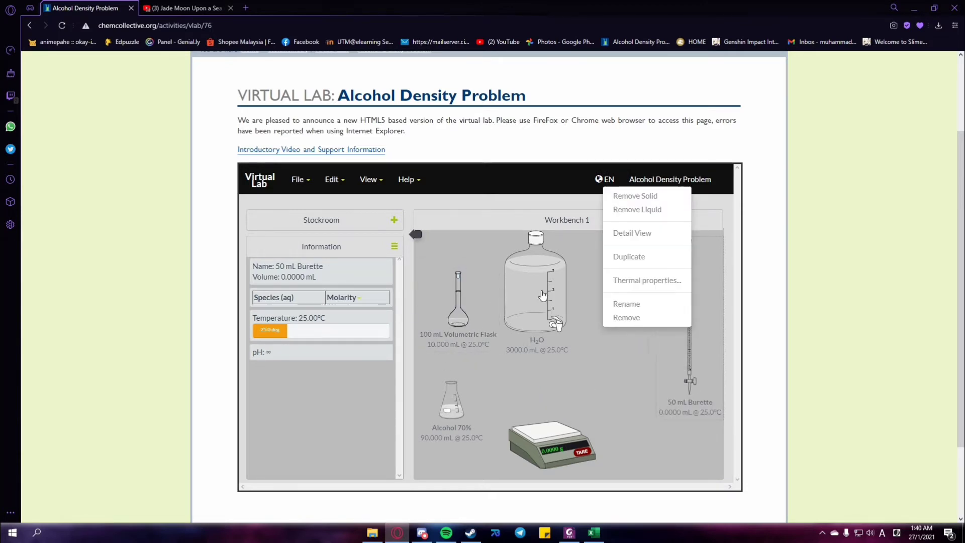
{"action": "left_click", "coordinate": [637, 319]}
{"action": "left_click_drag", "start_coordinate": [282, 469], "coordinate": [656, 343]}
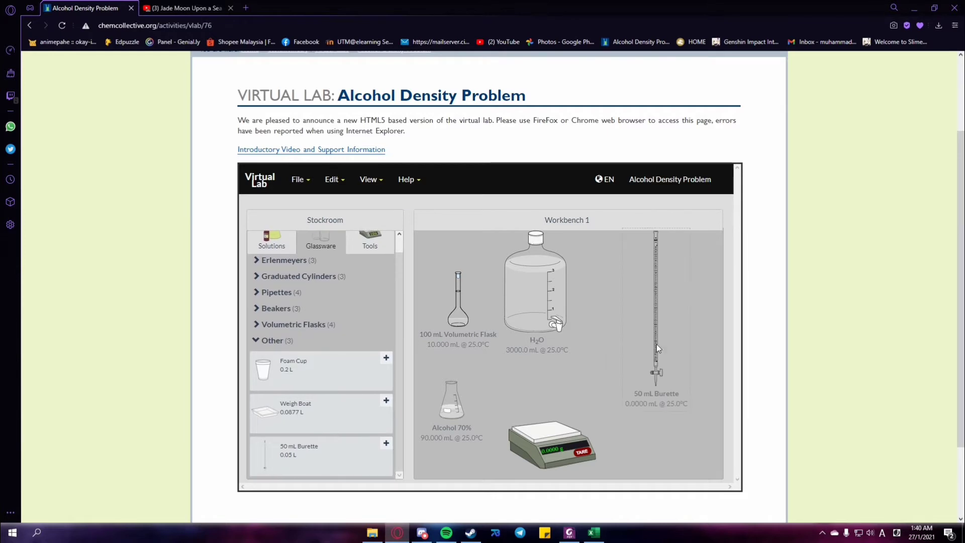
- Fill the fresh burette with 50 mL of water
{"action": "left_click_drag", "start_coordinate": [548, 321], "coordinate": [661, 324]}
{"action": "type", "text": "50"}
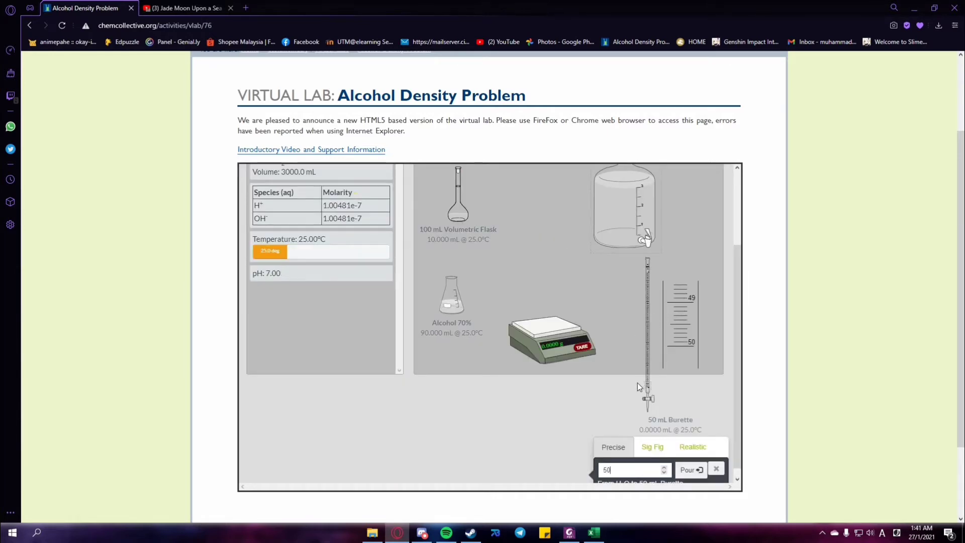
{"action": "left_click", "coordinate": [691, 470]}
{"action": "left_click", "coordinate": [717, 470]}
{"action": "scroll", "coordinate": [595, 250], "scroll_direction": "up", "scroll_amount": 3}
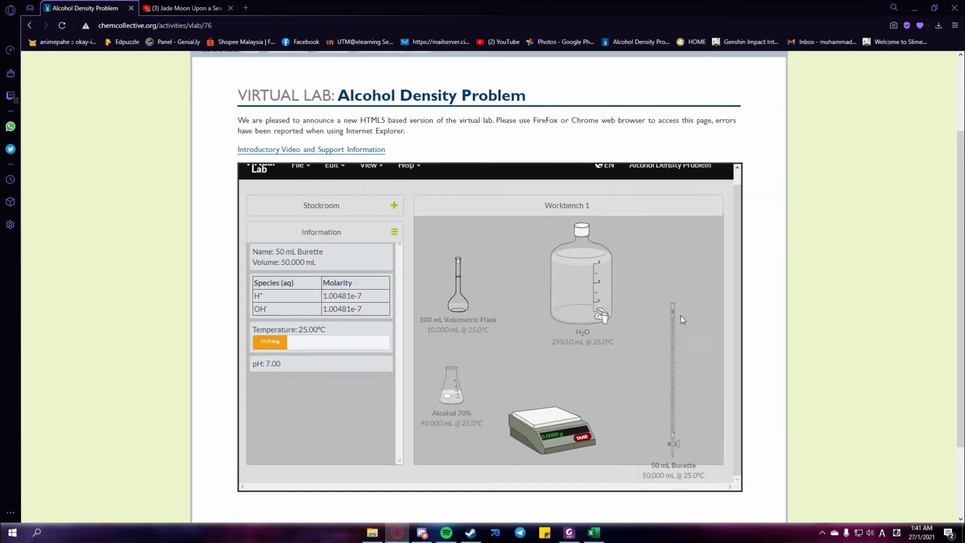
- Drain 50 mL of water into the flask and refill the burette with 40 mL
{"action": "left_click_drag", "start_coordinate": [458, 301], "coordinate": [634, 399]}
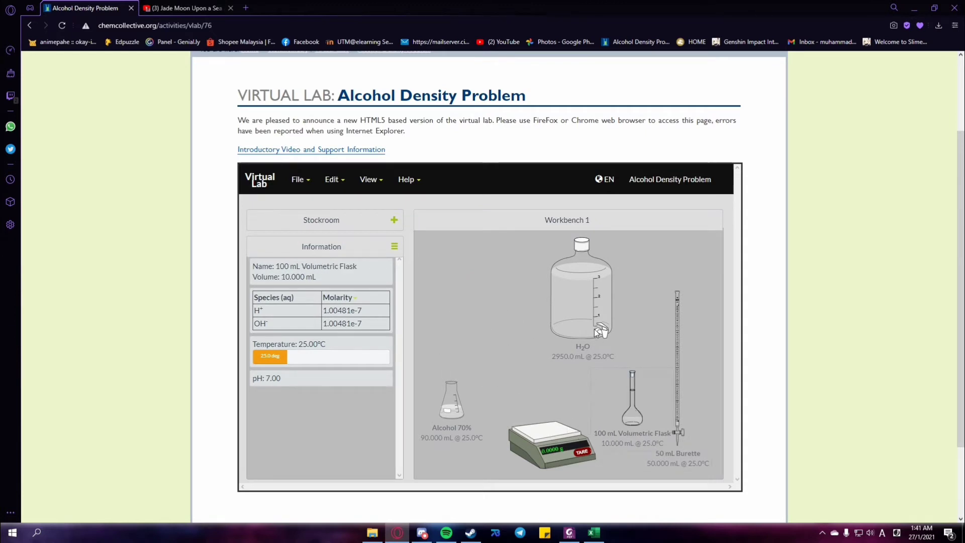
{"action": "type", "text": "50"}
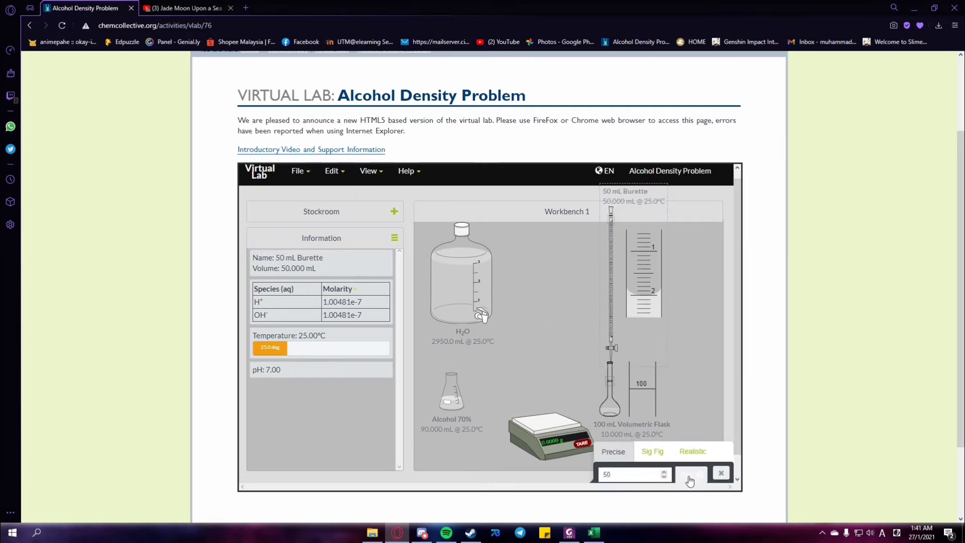
{"action": "left_click", "coordinate": [690, 474]}
{"action": "left_click", "coordinate": [720, 473]}
{"action": "left_click_drag", "start_coordinate": [632, 288], "coordinate": [467, 297]}
{"action": "type", "text": "40"}
{"action": "left_click", "coordinate": [686, 459]}
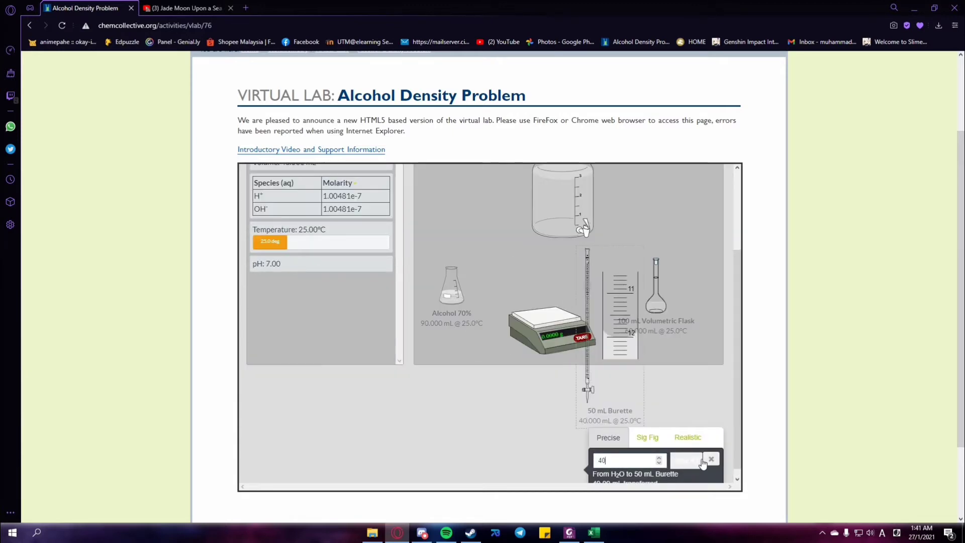
{"action": "left_click", "coordinate": [710, 459]}
- Top the flask up to 100 mL with the 40 mL and weigh it
{"action": "left_click_drag", "start_coordinate": [609, 349], "coordinate": [653, 387]}
{"action": "type", "text": "40"}
{"action": "left_click", "coordinate": [696, 482]}
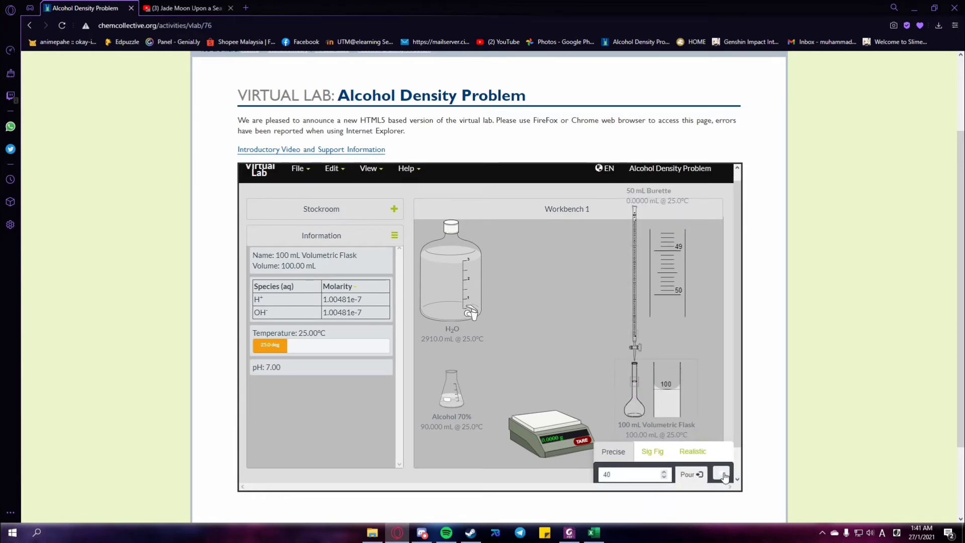
{"action": "left_click", "coordinate": [724, 476]}
{"action": "left_click_drag", "start_coordinate": [655, 445], "coordinate": [548, 442]}
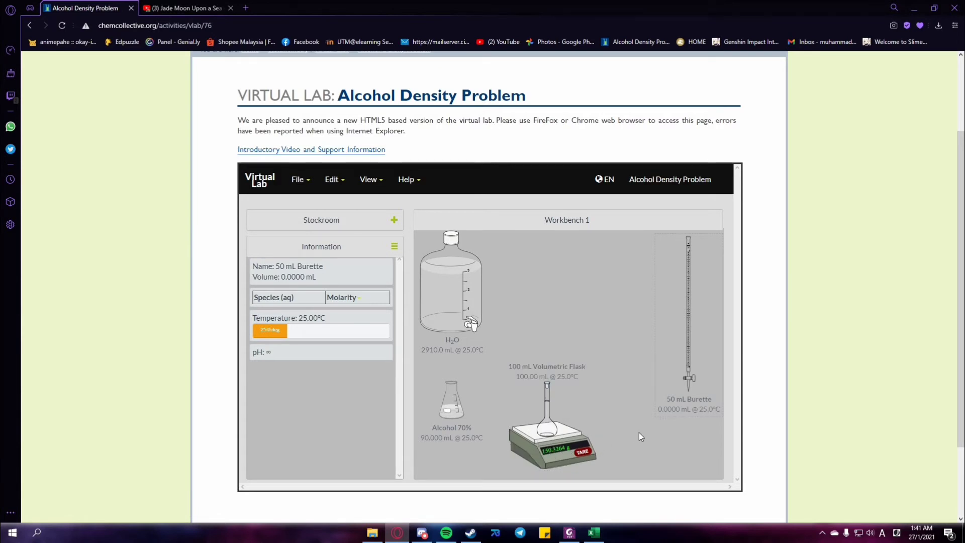
- Log the 150.3264 g total mass in C6 and type 10 in the next cell
{"action": "left_click", "coordinate": [594, 533]}
{"action": "type", "text": "150.3264"}
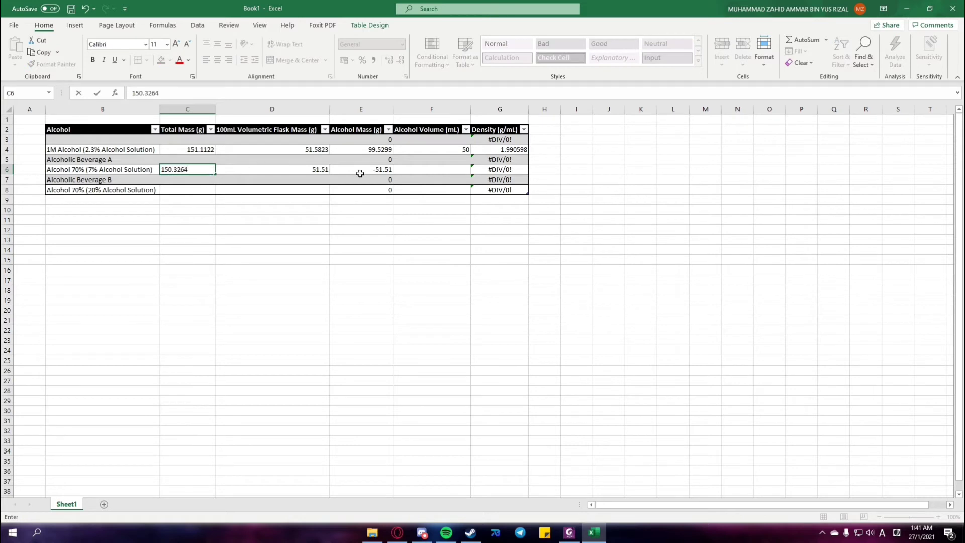
{"action": "left_click", "coordinate": [452, 171]}
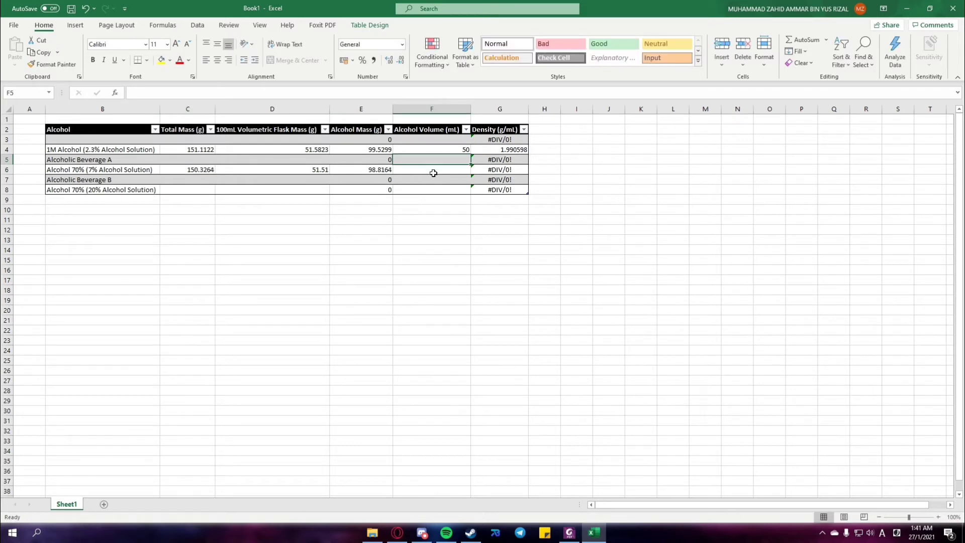
{"action": "type", "text": "10"}
{"action": "left_click", "coordinate": [569, 532]}
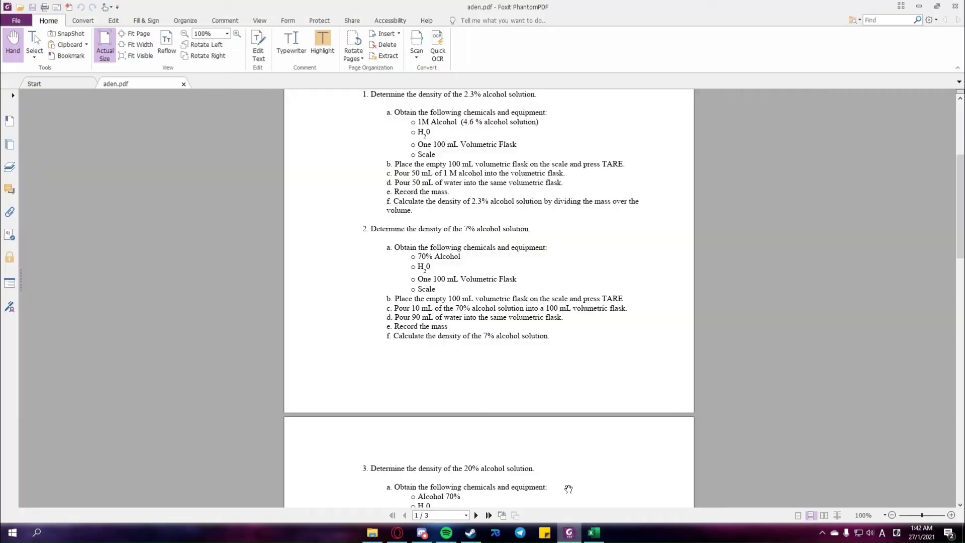
- Read step 3 on the 20% alcohol solution, then return to the virtual lab
{"action": "scroll", "coordinate": [482, 241], "scroll_direction": "down", "scroll_amount": 5}
{"action": "scroll", "coordinate": [452, 252], "scroll_direction": "down", "scroll_amount": 3}
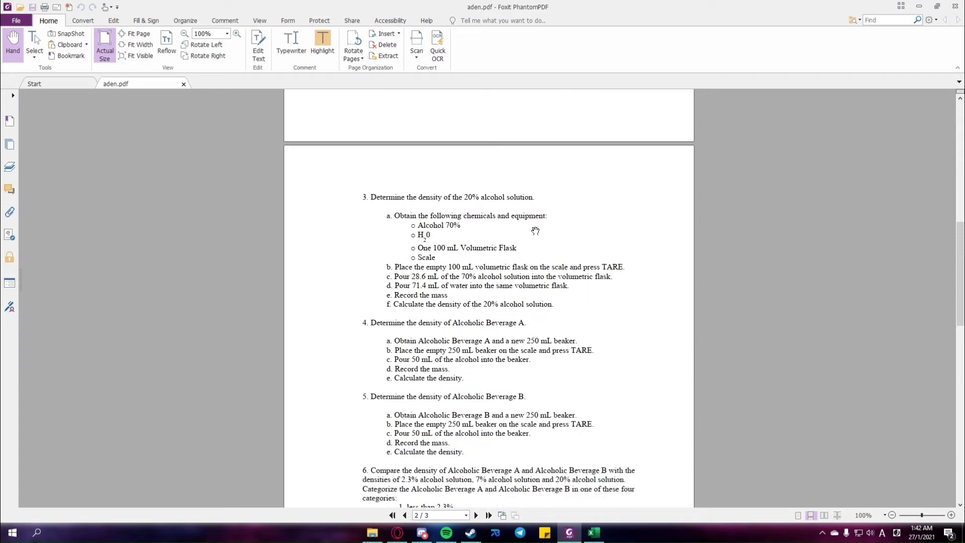
{"action": "left_click", "coordinate": [396, 533]}
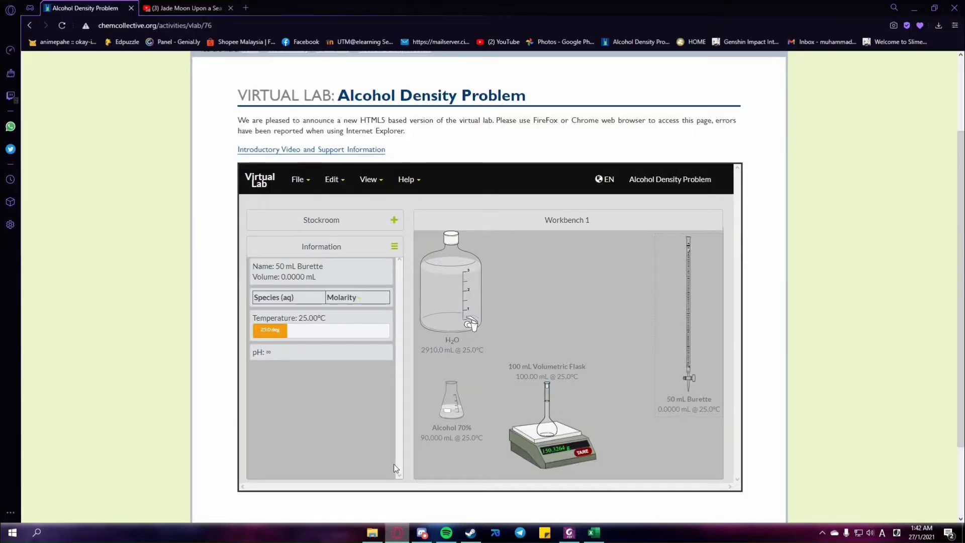
- Clear the workbench and add a 50 mL burette, 100 mL volumetric flask, scale, water and Alcohol 70%
{"action": "left_click", "coordinate": [335, 182]}
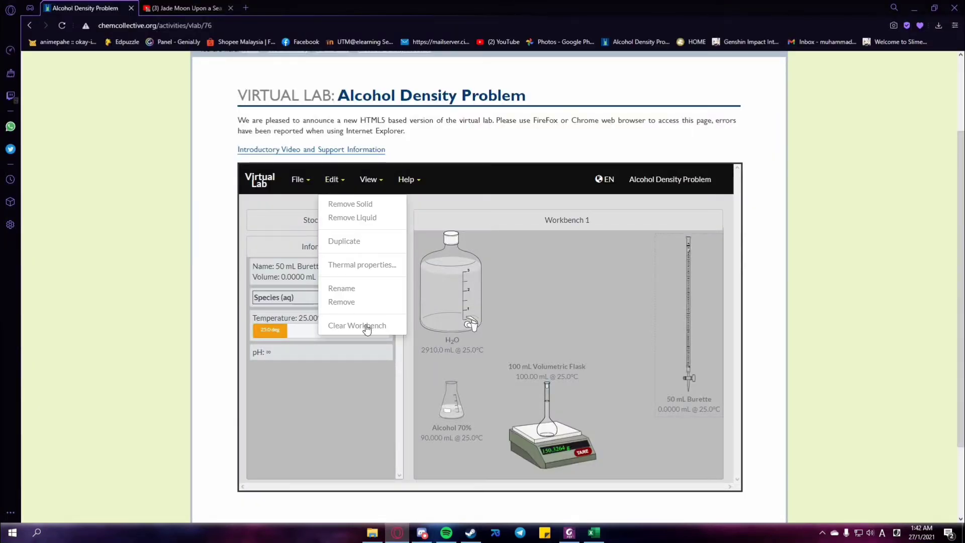
{"action": "left_click", "coordinate": [366, 327]}
{"action": "left_click", "coordinate": [274, 459]}
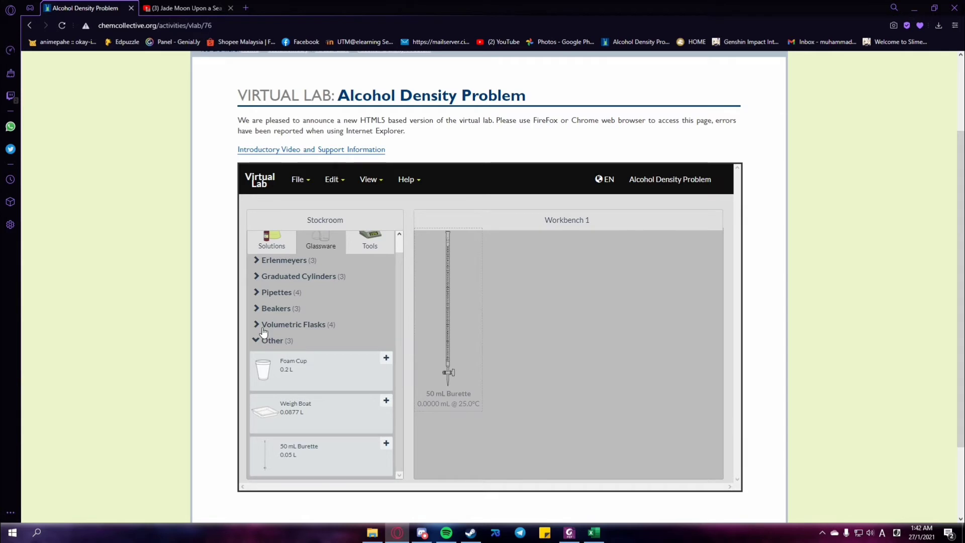
{"action": "left_click", "coordinate": [263, 327]}
{"action": "left_click", "coordinate": [277, 363]}
{"action": "left_click", "coordinate": [368, 249]}
{"action": "left_click", "coordinate": [285, 344]}
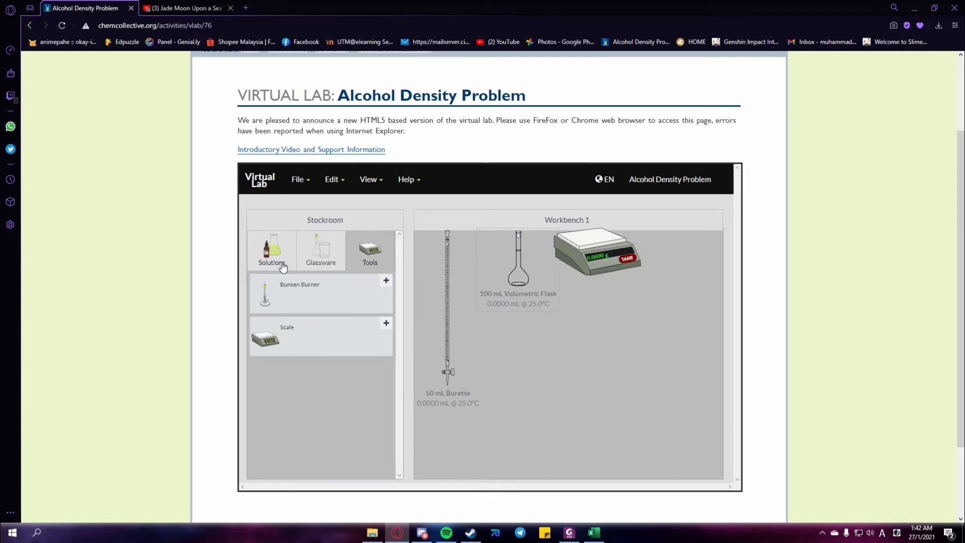
{"action": "left_click", "coordinate": [283, 267]}
{"action": "left_click", "coordinate": [274, 304]}
{"action": "left_click", "coordinate": [322, 221]}
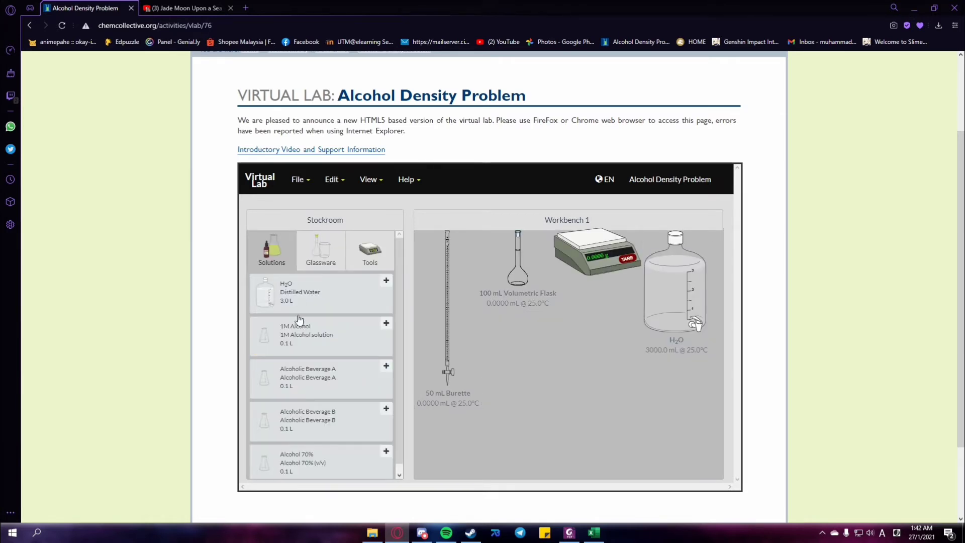
{"action": "left_click", "coordinate": [268, 458]}
- Arrange the bench and place the empty 100 mL flask on the scale
{"action": "left_click_drag", "start_coordinate": [557, 352], "coordinate": [686, 406]}
{"action": "left_click_drag", "start_coordinate": [597, 281], "coordinate": [535, 425]}
{"action": "left_click_drag", "start_coordinate": [518, 301], "coordinate": [537, 407]}
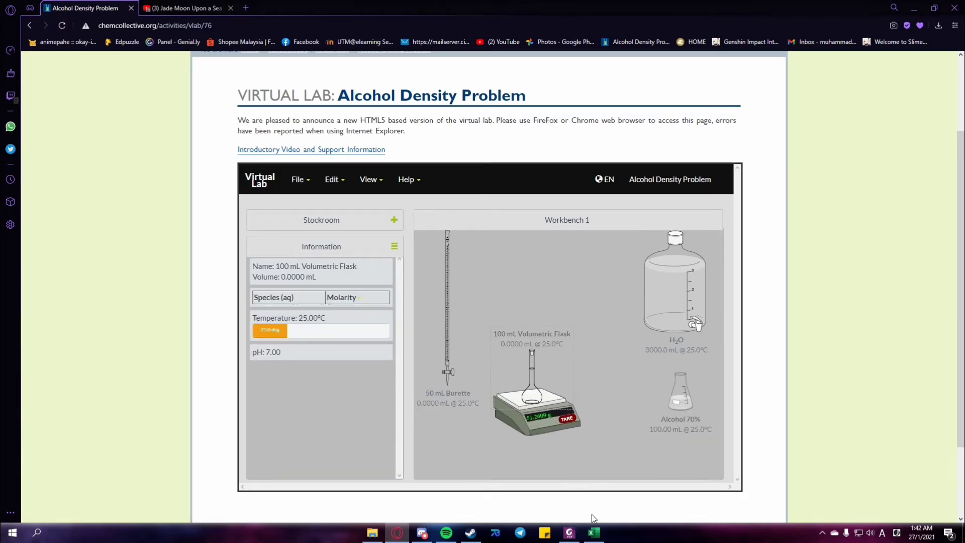
- Log the 51.2609 g flask mass in Excel cell D8, then lift the flask off the scale
{"action": "left_click", "coordinate": [593, 532]}
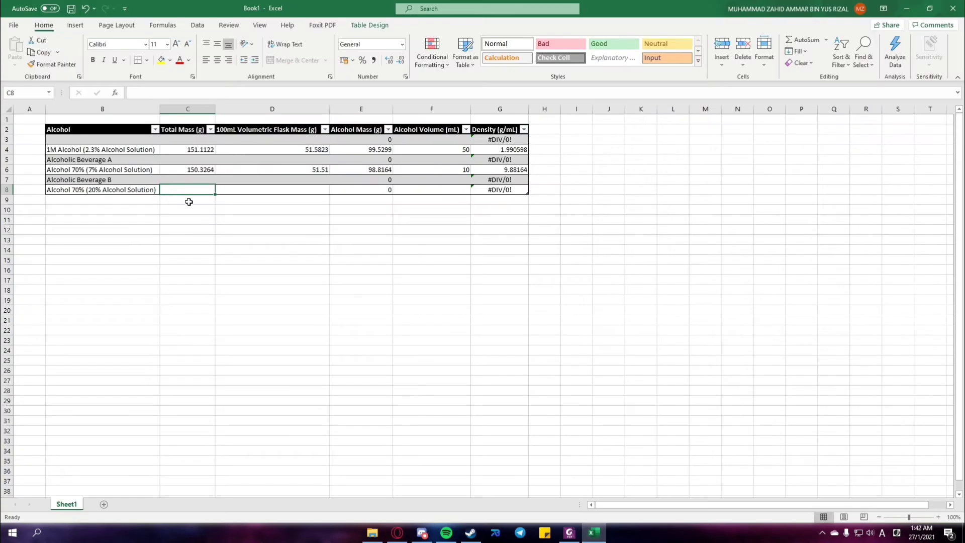
{"action": "left_click", "coordinate": [250, 191]}
{"action": "type", "text": "51"}
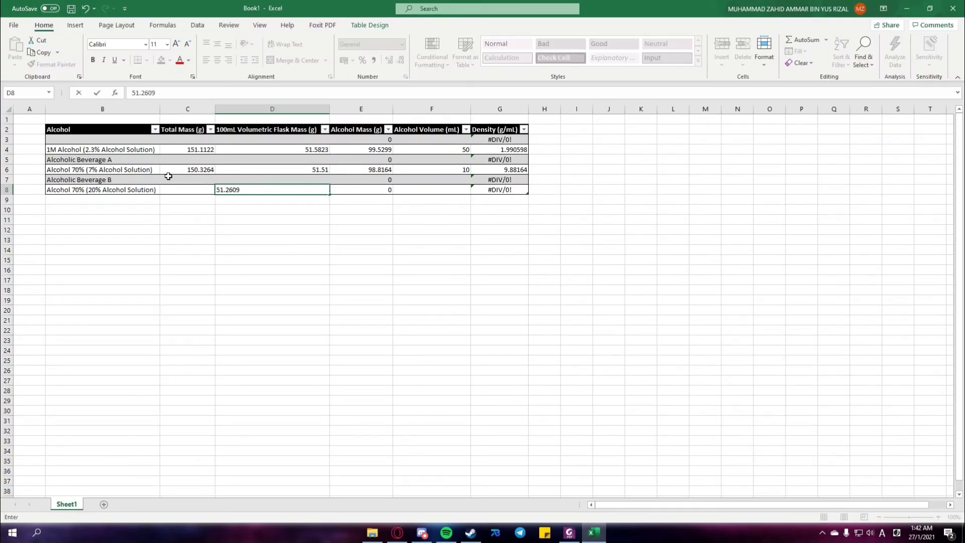
{"action": "type", "text": ".2609"}
{"action": "left_click", "coordinate": [198, 193]}
{"action": "left_click", "coordinate": [396, 532]}
{"action": "left_click_drag", "start_coordinate": [512, 381], "coordinate": [556, 415]}
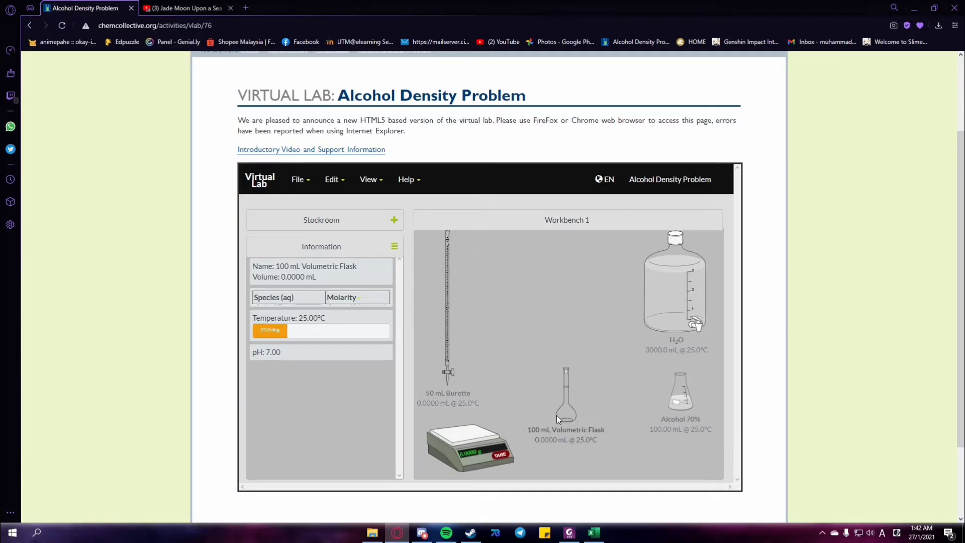
- Fill the burette with 70% alcohol and deliver 28.6 mL into the volumetric flask
{"action": "left_click", "coordinate": [569, 532]}
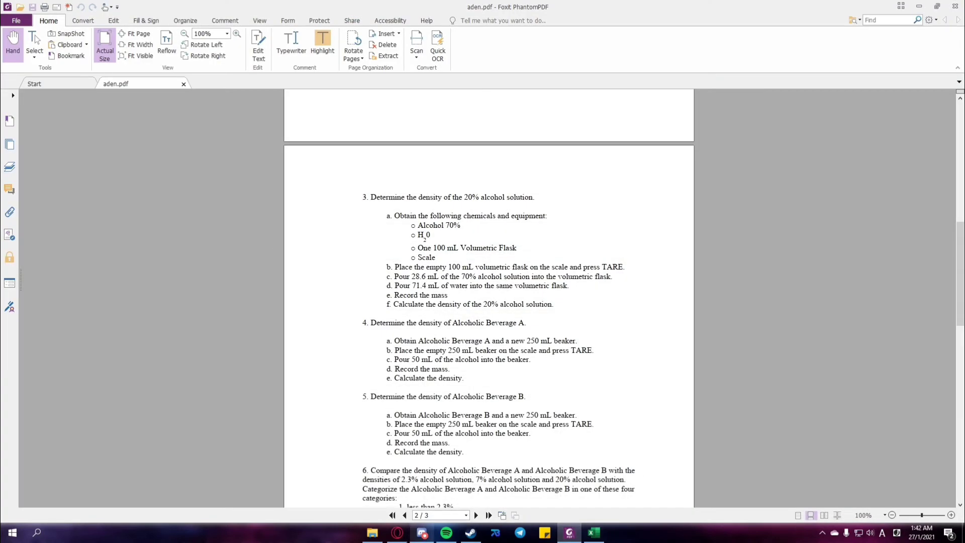
{"action": "left_click", "coordinate": [397, 532]}
{"action": "left_click_drag", "start_coordinate": [660, 396], "coordinate": [461, 301]}
{"action": "type", "text": "2"}
{"action": "left_click", "coordinate": [641, 312]}
{"action": "left_click_drag", "start_coordinate": [493, 376], "coordinate": [567, 378]}
{"action": "type", "text": "28.6"}
{"action": "left_click", "coordinate": [701, 476]}
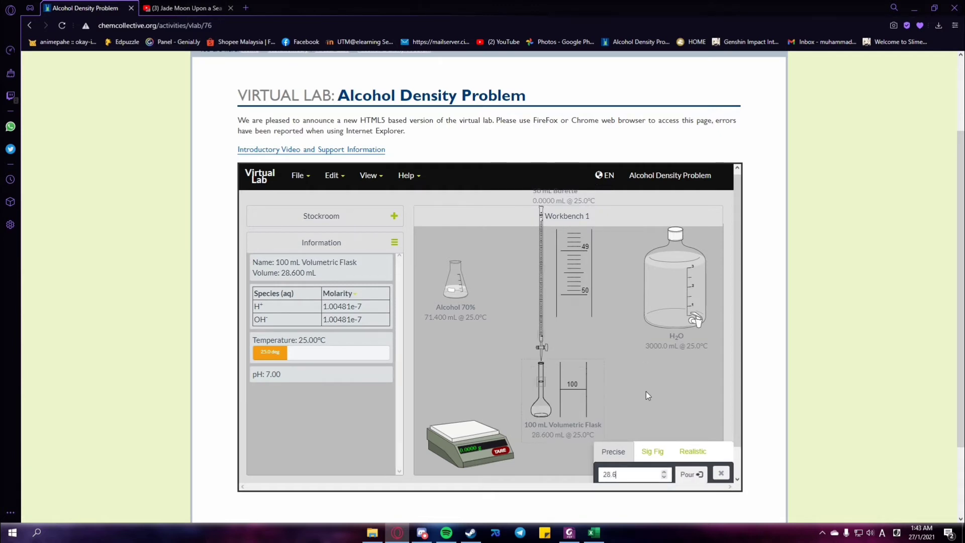
{"action": "left_click", "coordinate": [725, 473]}
- Replace the used alcohol burette with a fresh 50 mL burette
{"action": "left_click_drag", "start_coordinate": [560, 317], "coordinate": [670, 405]}
{"action": "left_click", "coordinate": [565, 348]}
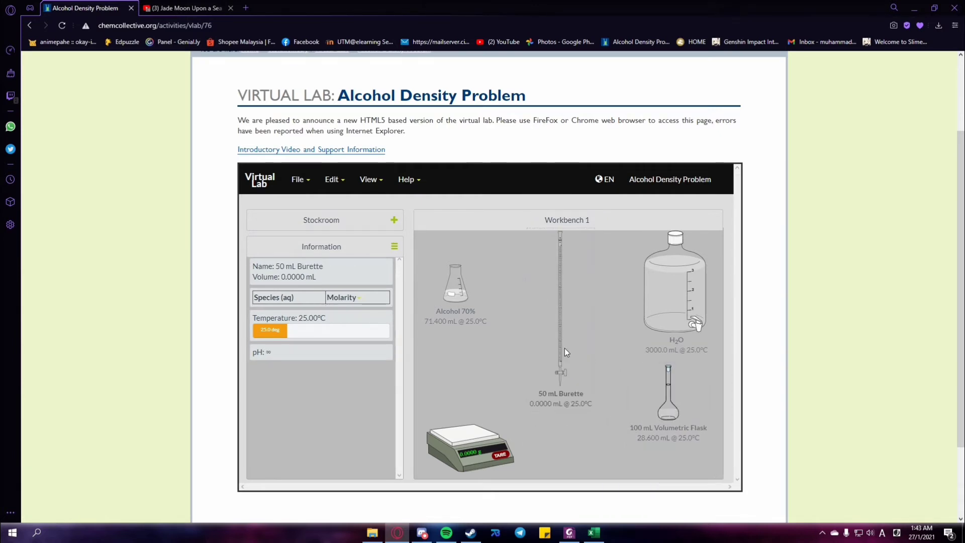
{"action": "right_click", "coordinate": [562, 347]}
{"action": "left_click", "coordinate": [498, 337]}
{"action": "left_click", "coordinate": [321, 220]}
{"action": "left_click", "coordinate": [320, 249]}
{"action": "left_click", "coordinate": [271, 357]}
{"action": "left_click_drag", "start_coordinate": [283, 467], "coordinate": [558, 365]}
{"action": "left_click_drag", "start_coordinate": [668, 318], "coordinate": [588, 322]}
- Fill the burette with 50 mL water and pour all 50 mL into the flask
{"action": "key", "text": "alt+Tab"}
{"action": "key", "text": "alt+Tab"}
{"action": "type", "text": "50"}
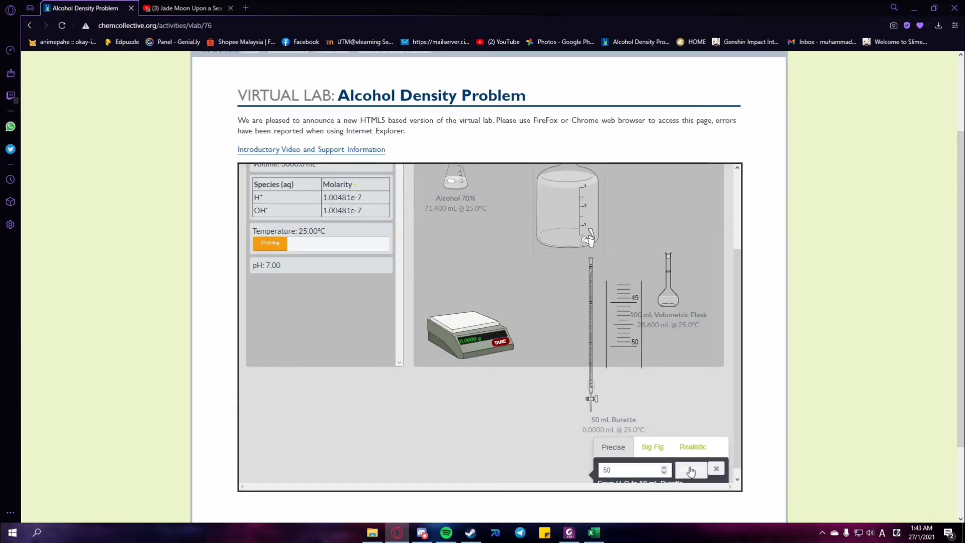
{"action": "key", "text": "Return"}
{"action": "left_click_drag", "start_coordinate": [612, 366], "coordinate": [673, 376]}
{"action": "type", "text": "50"}
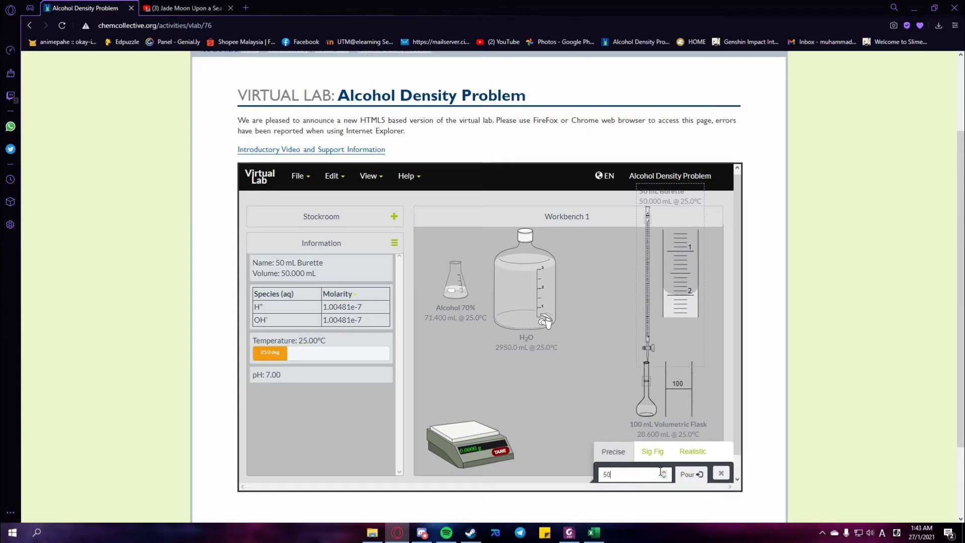
{"action": "key", "text": "Return"}
- Add 21.4 mL more water to bring the flask to 100 mL, then weigh it
{"action": "left_click_drag", "start_coordinate": [609, 342], "coordinate": [568, 326]}
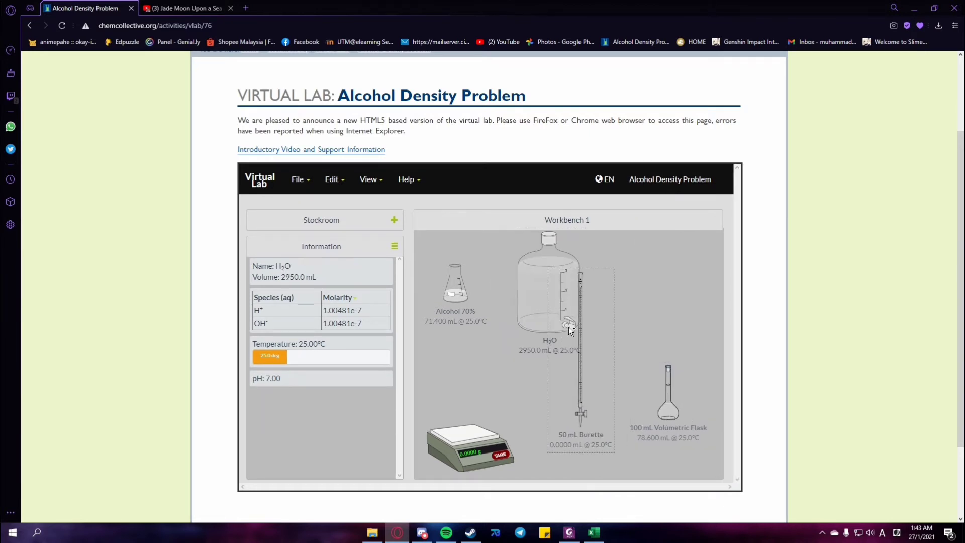
{"action": "type", "text": "21"}
{"action": "left_click", "coordinate": [684, 459]}
{"action": "left_click_drag", "start_coordinate": [614, 357], "coordinate": [664, 368]}
{"action": "type", "text": "21.4"}
{"action": "left_click", "coordinate": [692, 471]}
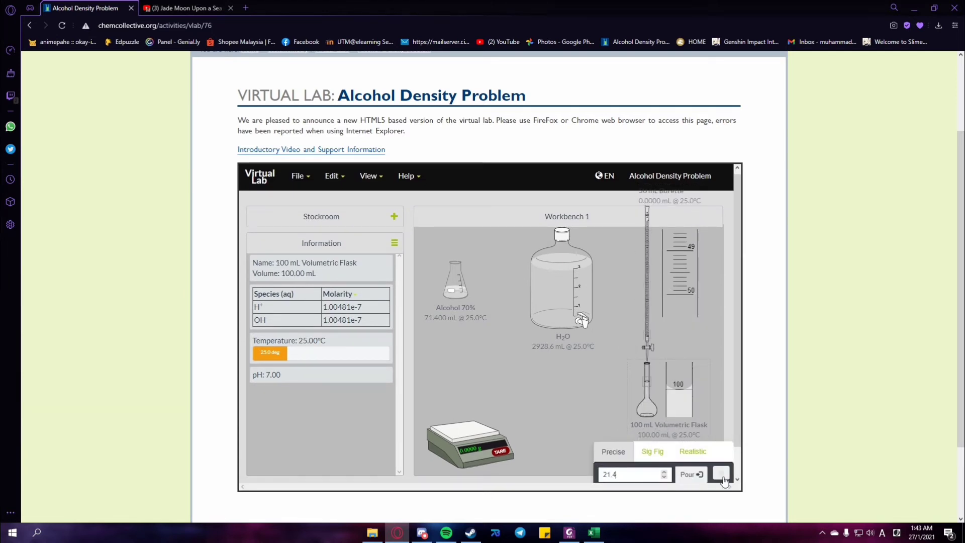
{"action": "left_click_drag", "start_coordinate": [658, 412], "coordinate": [490, 432]}
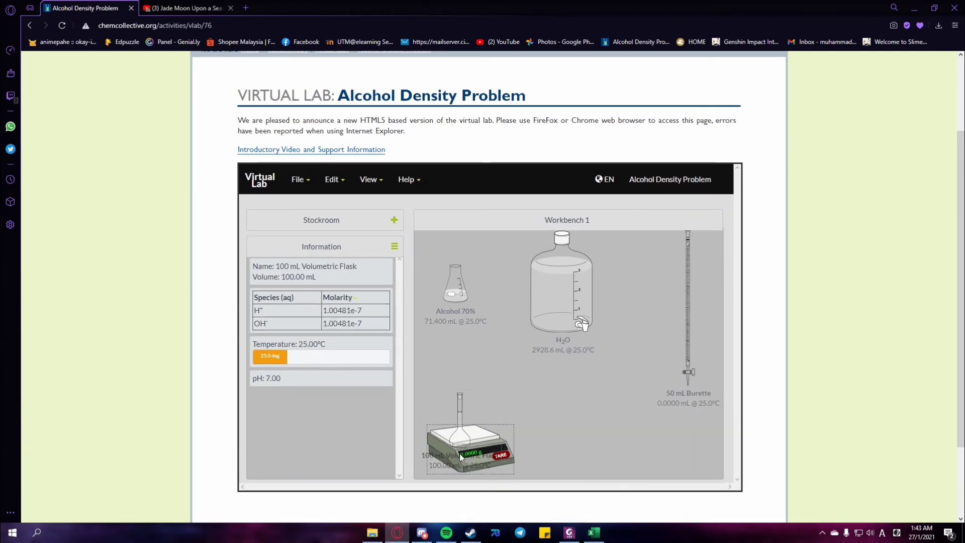
- Enter total mass 147.8761 in C8 and alcohol volume 28.6 in F8
{"action": "left_click", "coordinate": [593, 532]}
{"action": "type", "text": "147.8761"}
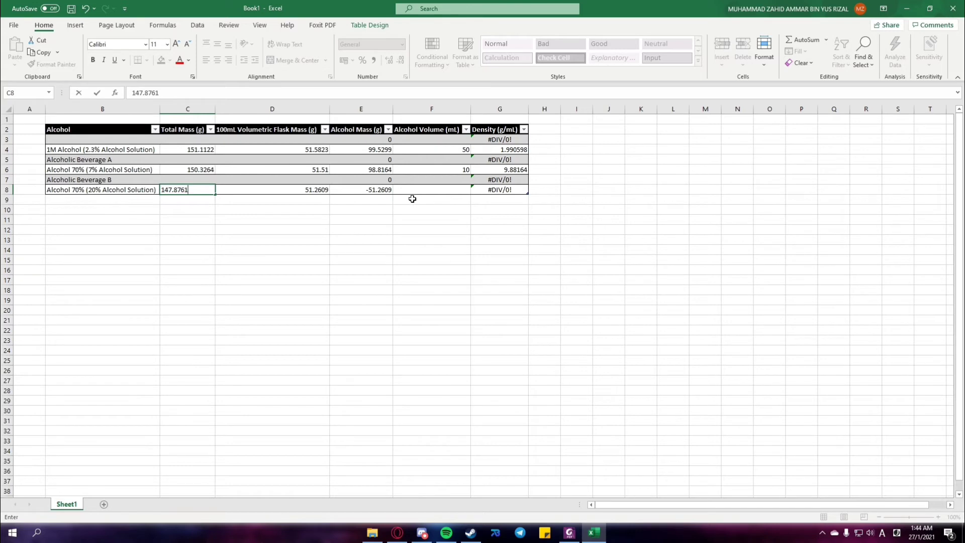
{"action": "left_click", "coordinate": [428, 195]}
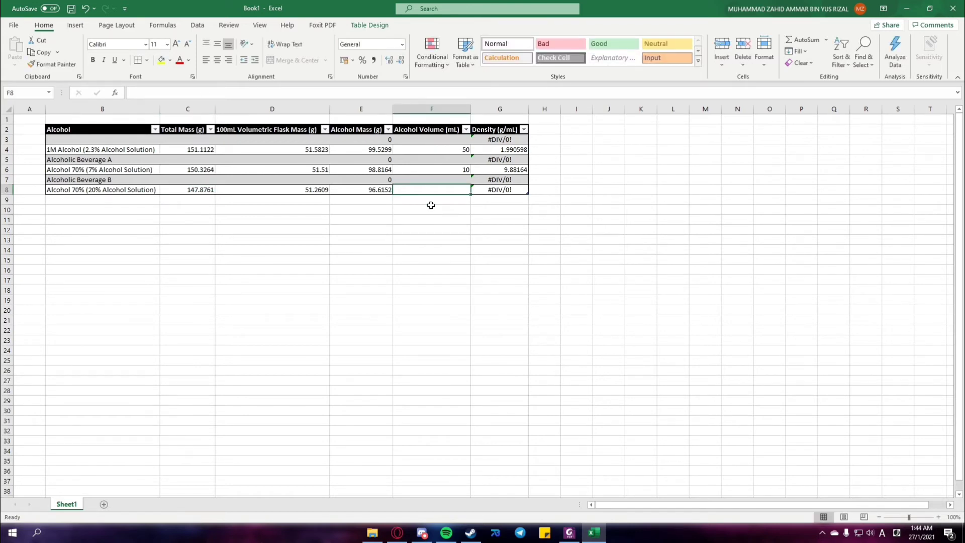
{"action": "left_click", "coordinate": [569, 532]}
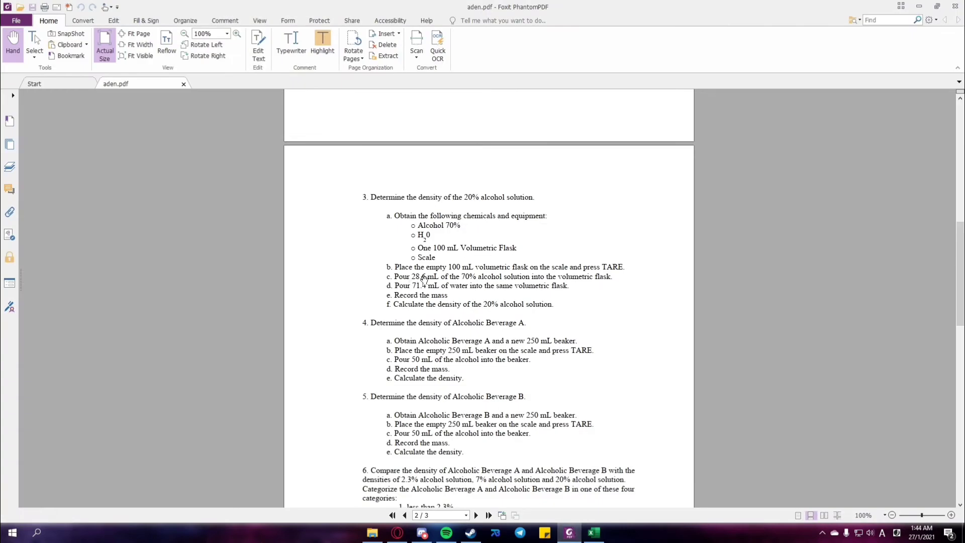
{"action": "left_click", "coordinate": [593, 532]}
{"action": "type", "text": "28."}
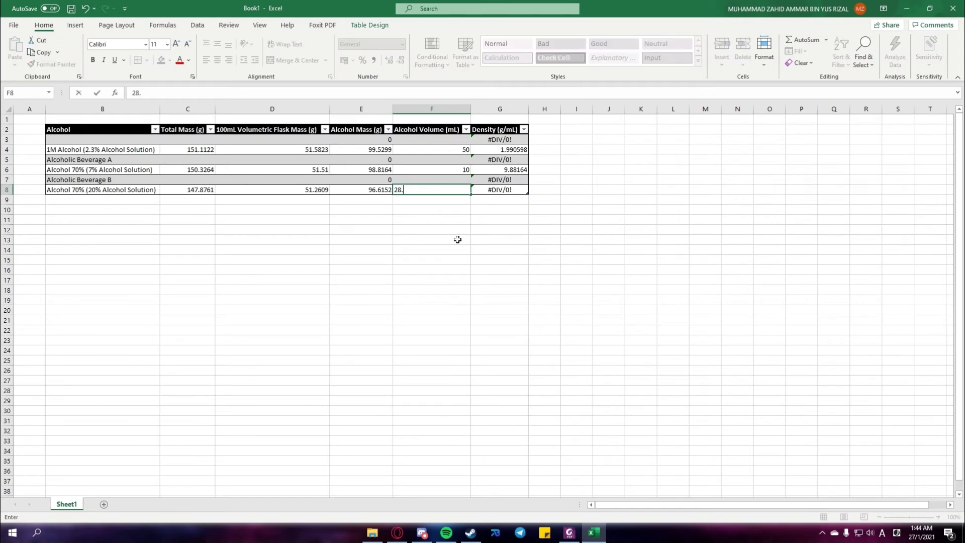
{"action": "key", "text": "Return"}
{"action": "key", "text": "Return"}
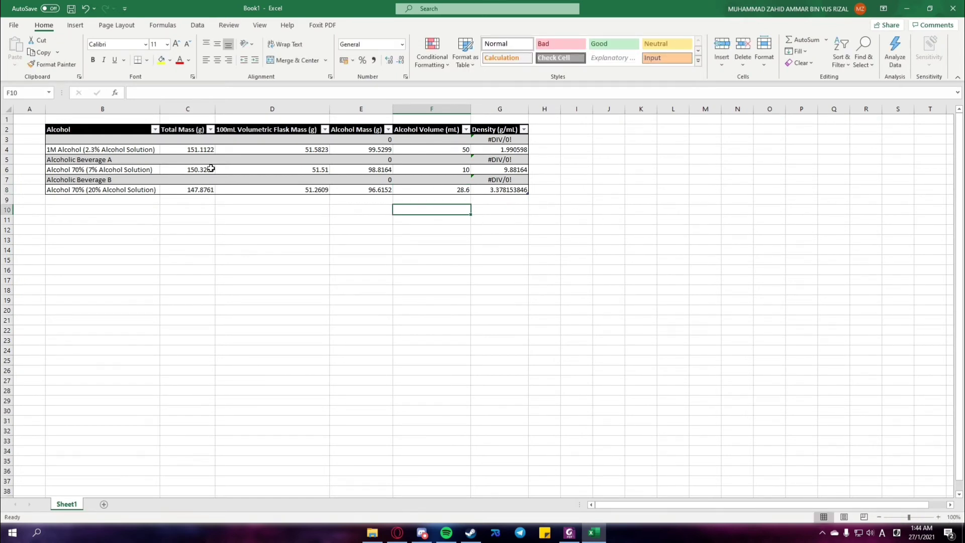
- Clear the workbench and add a 50 mL burette, 250 mL volumetric flask, balance and Alcoholic Beverage A
{"action": "left_click", "coordinate": [397, 533]}
{"action": "left_click", "coordinate": [335, 180]}
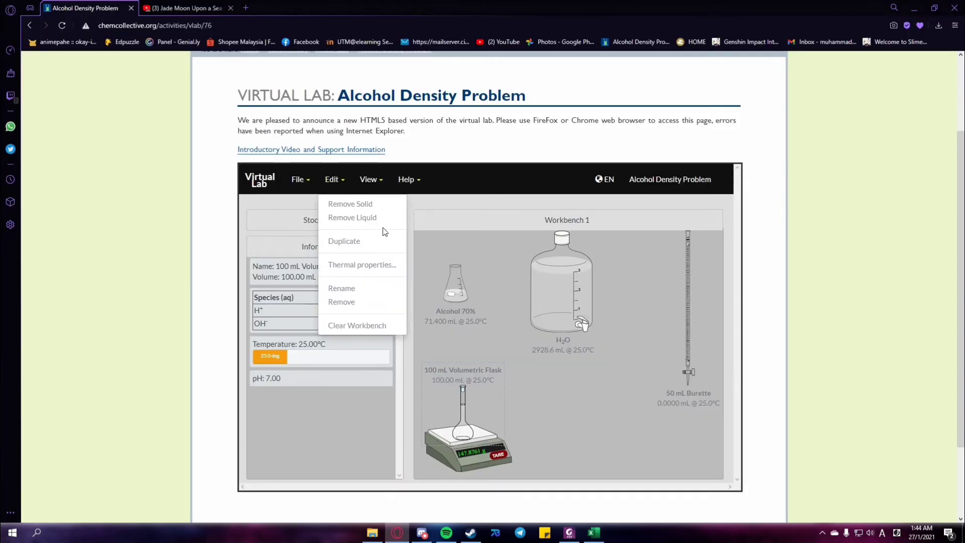
{"action": "left_click", "coordinate": [358, 326]}
{"action": "scroll", "coordinate": [283, 437], "scroll_direction": "down", "scroll_amount": 1}
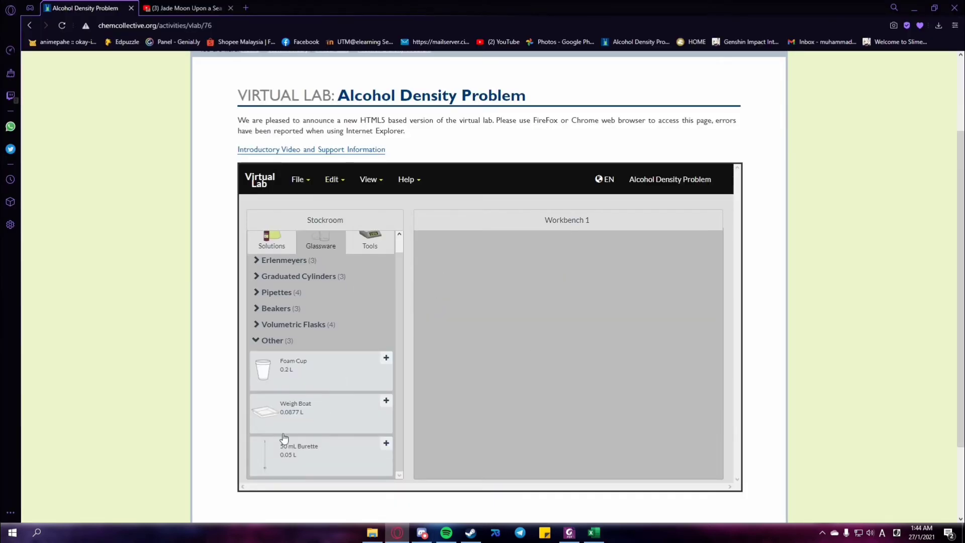
{"action": "double_click", "coordinate": [276, 454]}
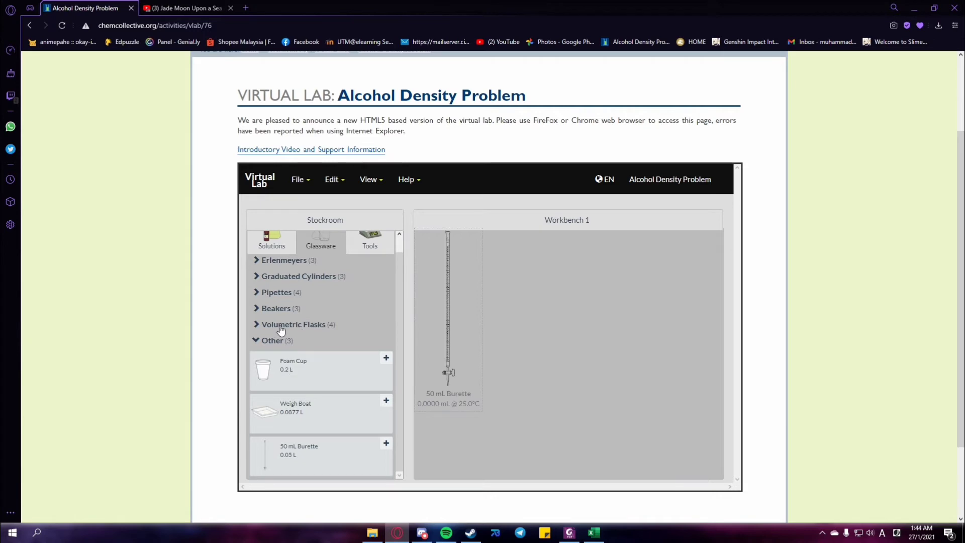
{"action": "left_click", "coordinate": [282, 326]}
{"action": "double_click", "coordinate": [272, 402]}
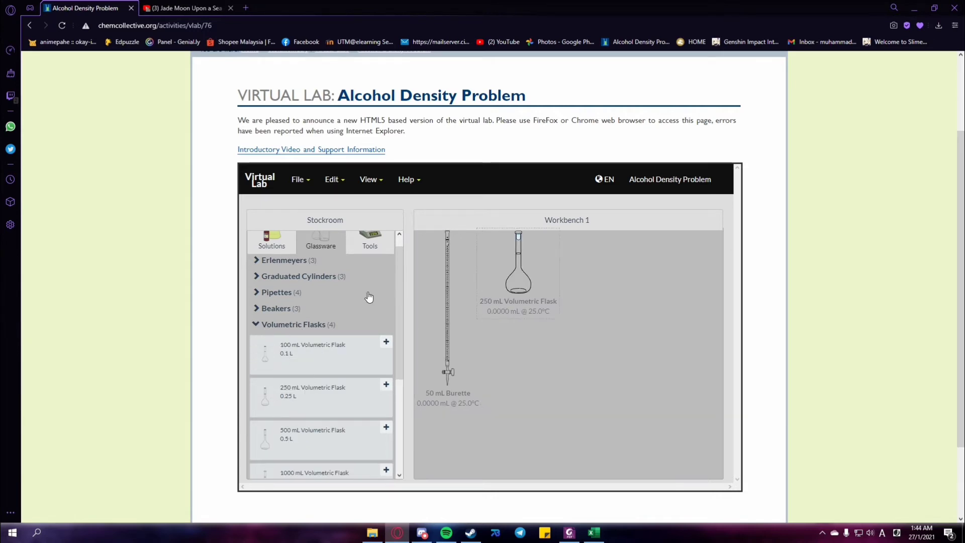
{"action": "left_click", "coordinate": [369, 248]}
{"action": "double_click", "coordinate": [280, 259]}
{"action": "left_click", "coordinate": [272, 242]}
{"action": "double_click", "coordinate": [269, 383]}
- Check the instructions and set the empty 250 mL flask on the balance
{"action": "left_click", "coordinate": [569, 533]}
{"action": "scroll", "coordinate": [435, 332], "scroll_direction": "down", "scroll_amount": 1}
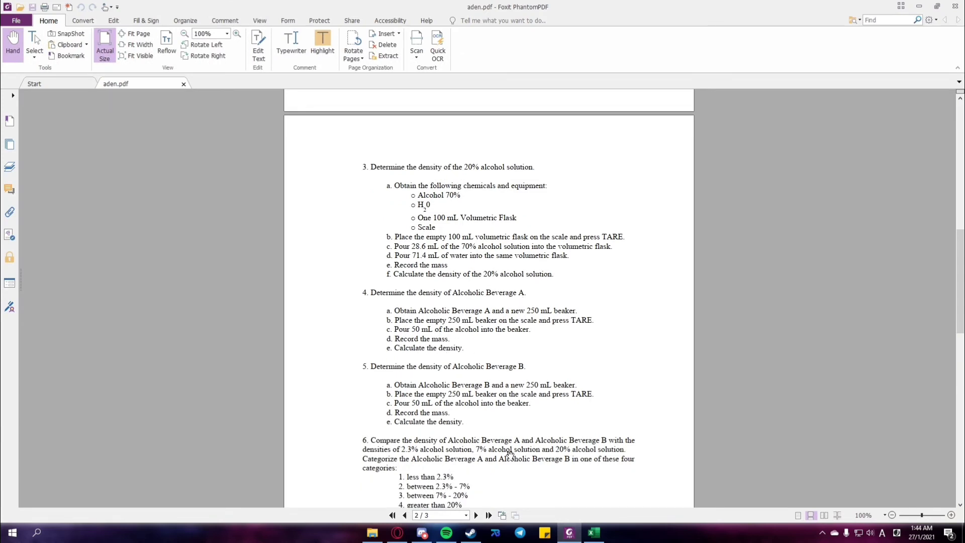
{"action": "left_click", "coordinate": [397, 533]}
{"action": "left_click_drag", "start_coordinate": [604, 330], "coordinate": [577, 394]}
{"action": "left_click_drag", "start_coordinate": [517, 271], "coordinate": [593, 357]}
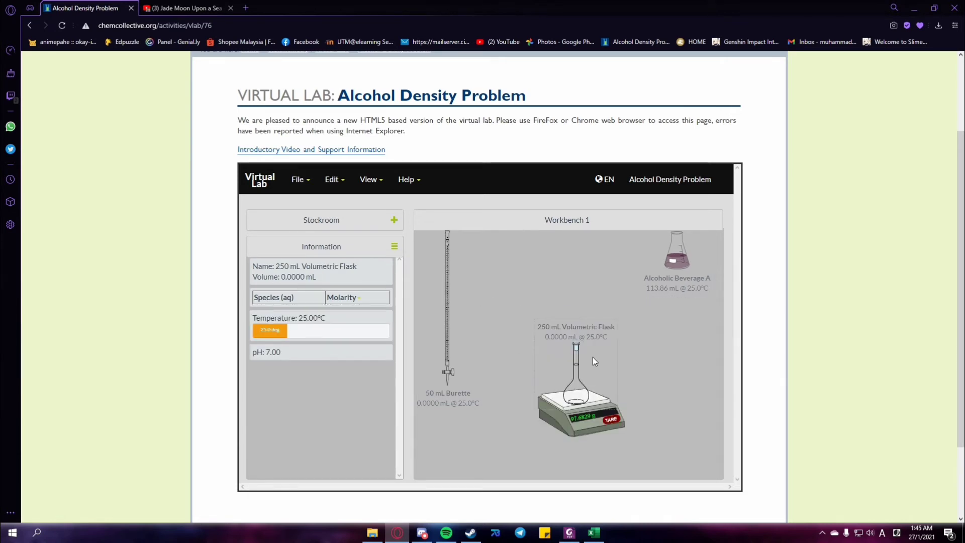
- Record the 97.6829 g flask mass in D5 and take the flask off the balance
{"action": "left_click", "coordinate": [594, 533]}
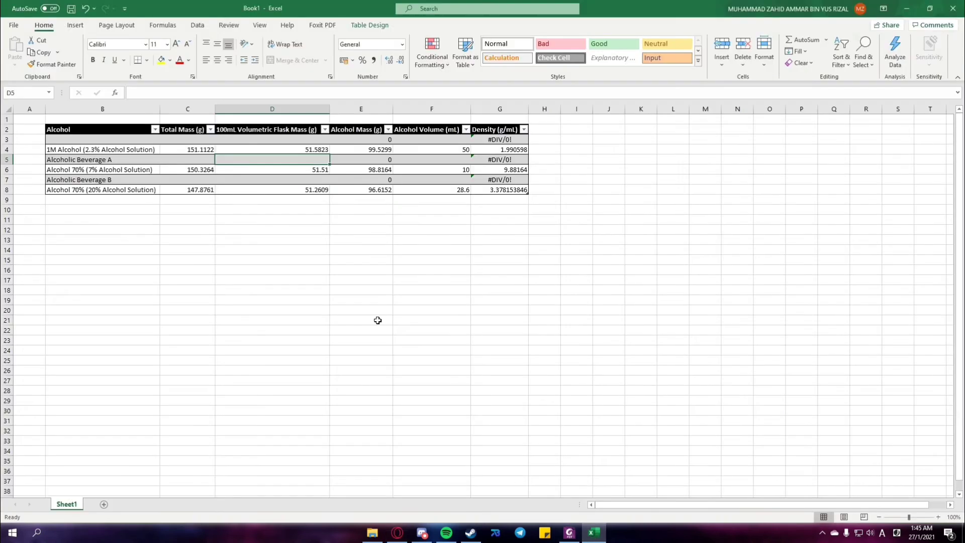
{"action": "type", "text": "97."}
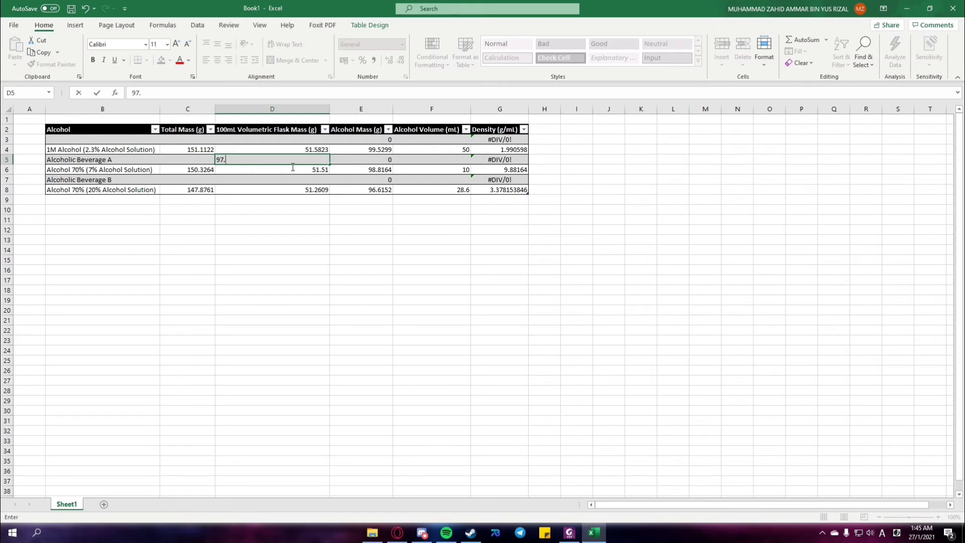
{"action": "key", "text": "Return"}
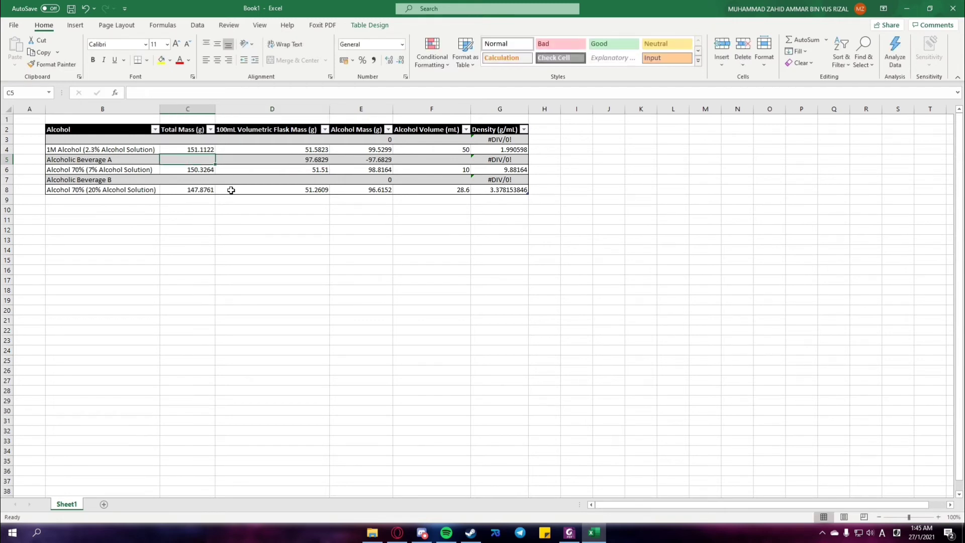
{"action": "left_click", "coordinate": [397, 533]}
{"action": "left_click_drag", "start_coordinate": [529, 383], "coordinate": [521, 403]}
{"action": "left_click", "coordinate": [448, 394]}
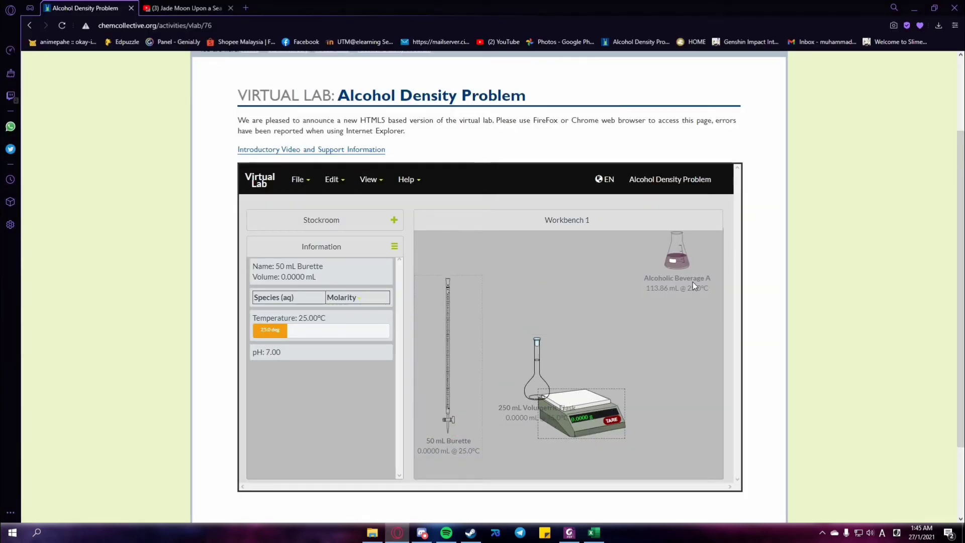
- Transfer 50 mL of Beverage A via the burette into the flask and weigh it
{"action": "left_click_drag", "start_coordinate": [692, 282], "coordinate": [466, 285]}
{"action": "type", "text": "50"}
{"action": "left_click", "coordinate": [636, 325]}
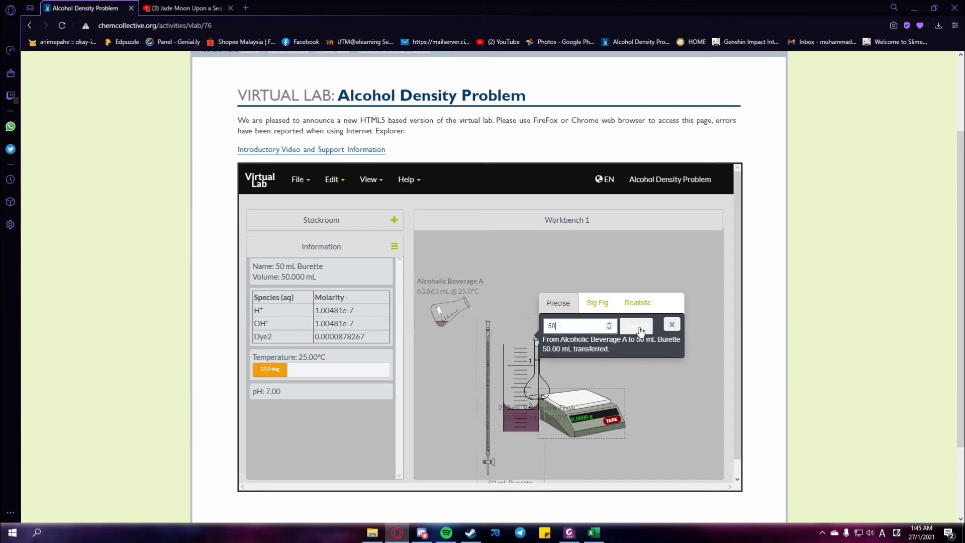
{"action": "left_click", "coordinate": [672, 325]}
{"action": "left_click_drag", "start_coordinate": [513, 403], "coordinate": [536, 372]}
{"action": "type", "text": "50"}
{"action": "left_click", "coordinate": [653, 342]}
{"action": "left_click", "coordinate": [700, 342]}
{"action": "left_click_drag", "start_coordinate": [502, 382], "coordinate": [578, 409]}
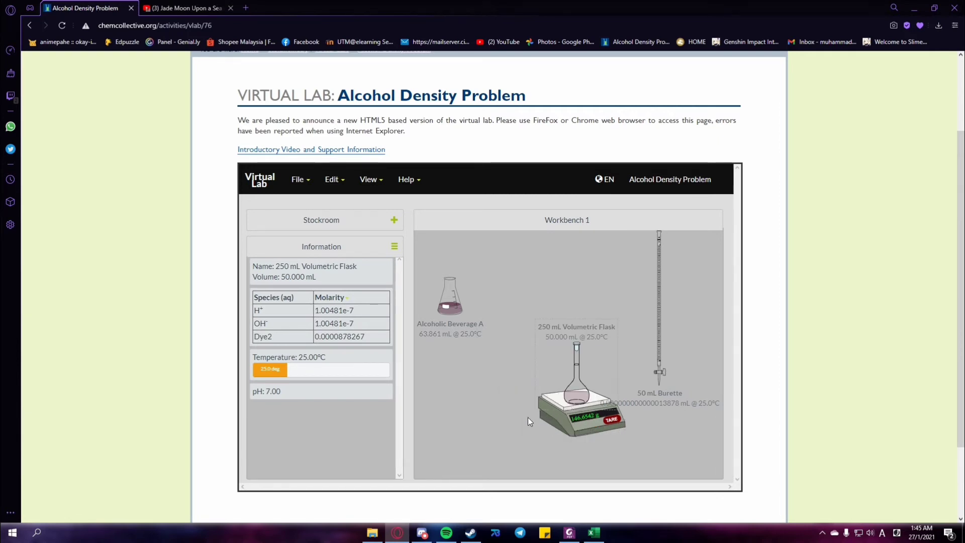
- Enter Beverage A's 146.6542 g total mass and 50 mL volume in Excel
{"action": "mouse_move", "coordinate": [594, 532]}
{"action": "left_click", "coordinate": [592, 502]}
{"action": "type", "text": "146.6542"}
{"action": "left_click", "coordinate": [445, 162]}
{"action": "type", "text": "50"}
{"action": "left_click", "coordinate": [459, 200]}
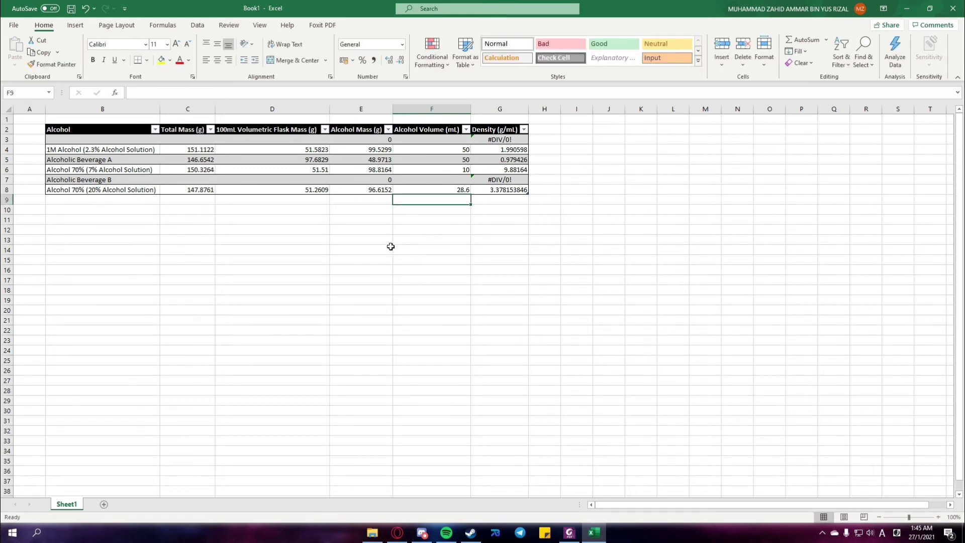
{"action": "left_click", "coordinate": [397, 533]}
{"action": "left_click", "coordinate": [350, 183]}
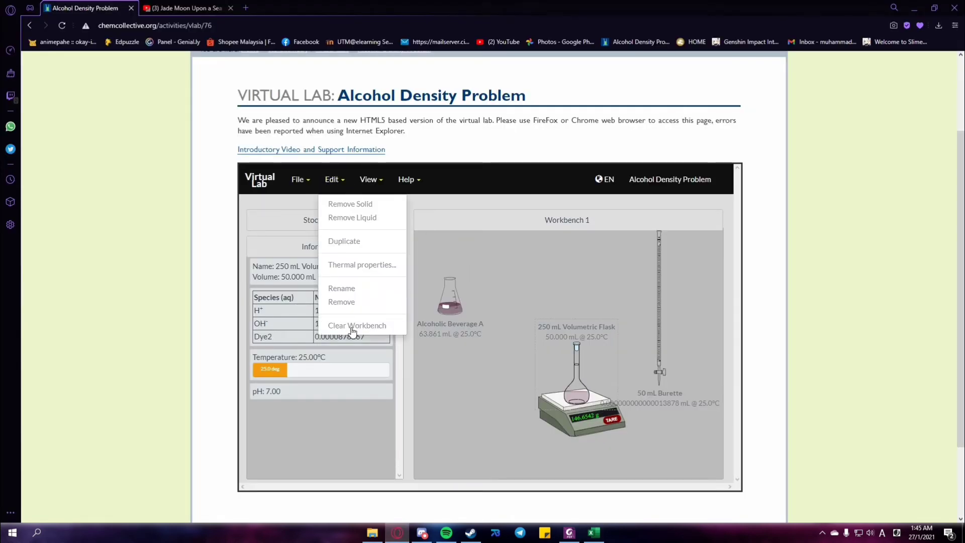
- Clear the workbench and add Alcoholic Beverage B and a 250 mL volumetric flask
{"action": "left_click", "coordinate": [380, 324]}
{"action": "scroll", "coordinate": [372, 285], "scroll_direction": "down", "scroll_amount": 1}
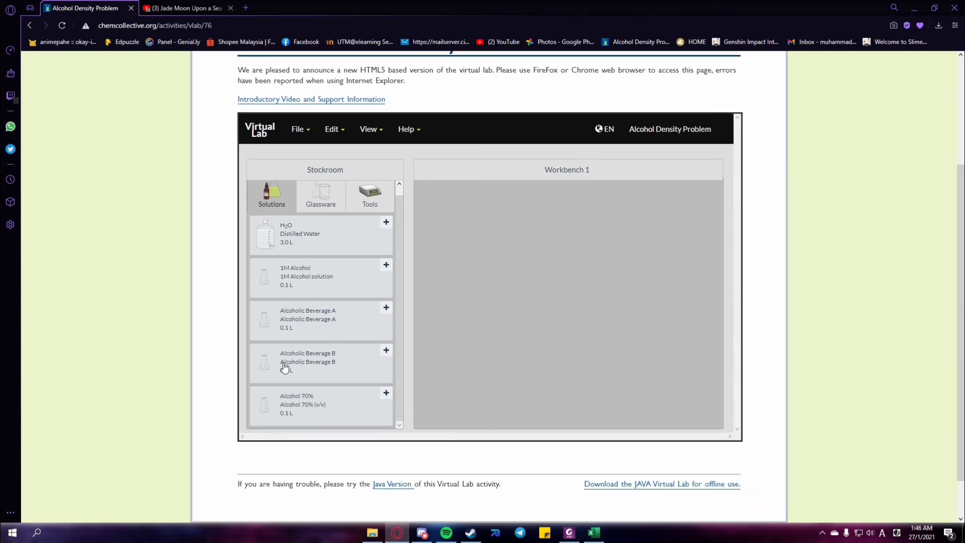
{"action": "left_click", "coordinate": [386, 357]}
{"action": "scroll", "coordinate": [426, 246], "scroll_direction": "up", "scroll_amount": 1}
{"action": "left_click", "coordinate": [336, 222]}
{"action": "left_click", "coordinate": [335, 252]}
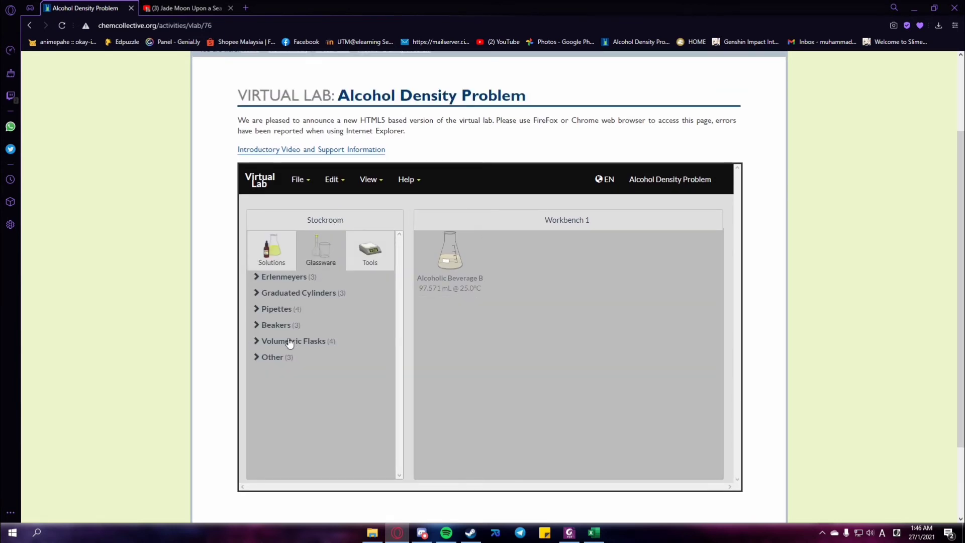
{"action": "left_click", "coordinate": [292, 341]}
{"action": "left_click", "coordinate": [292, 414]}
- Add a 50 mL burette and a scale to the workbench
{"action": "left_click", "coordinate": [291, 341]}
{"action": "left_click", "coordinate": [272, 357]}
{"action": "left_click", "coordinate": [290, 424]}
{"action": "left_click", "coordinate": [271, 357]}
{"action": "left_click", "coordinate": [370, 251]}
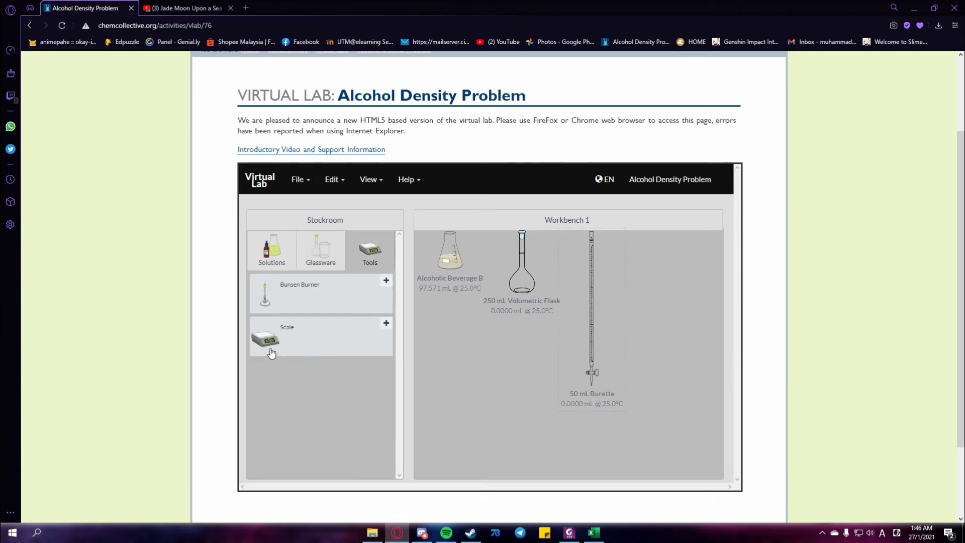
{"action": "left_click_drag", "start_coordinate": [270, 351], "coordinate": [477, 415]}
- Check the procedure and set the empty 250 mL flask on the balance
{"action": "left_click", "coordinate": [569, 532]}
{"action": "scroll", "coordinate": [410, 303], "scroll_direction": "down", "scroll_amount": 3}
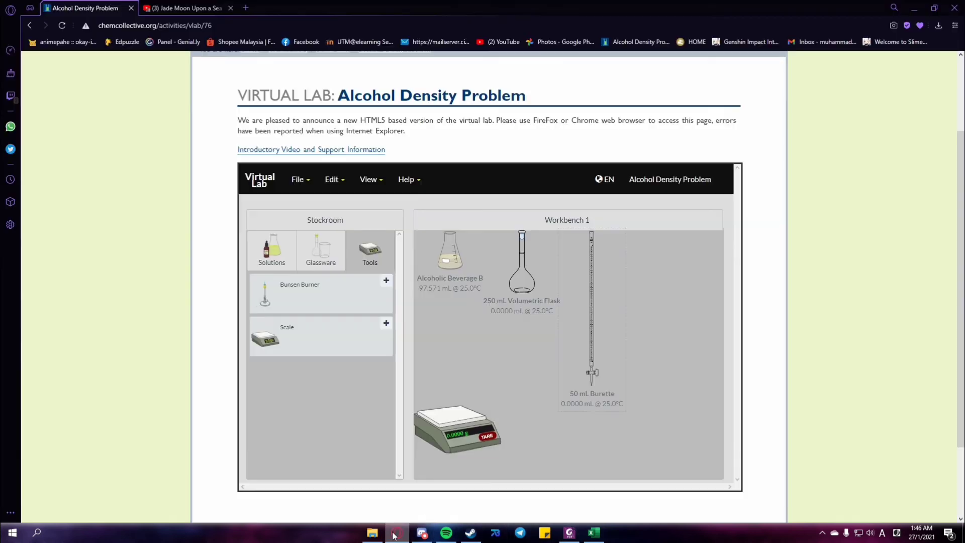
{"action": "left_click", "coordinate": [397, 532]}
{"action": "left_click", "coordinate": [504, 307]}
{"action": "left_click_drag", "start_coordinate": [504, 307], "coordinate": [493, 394]}
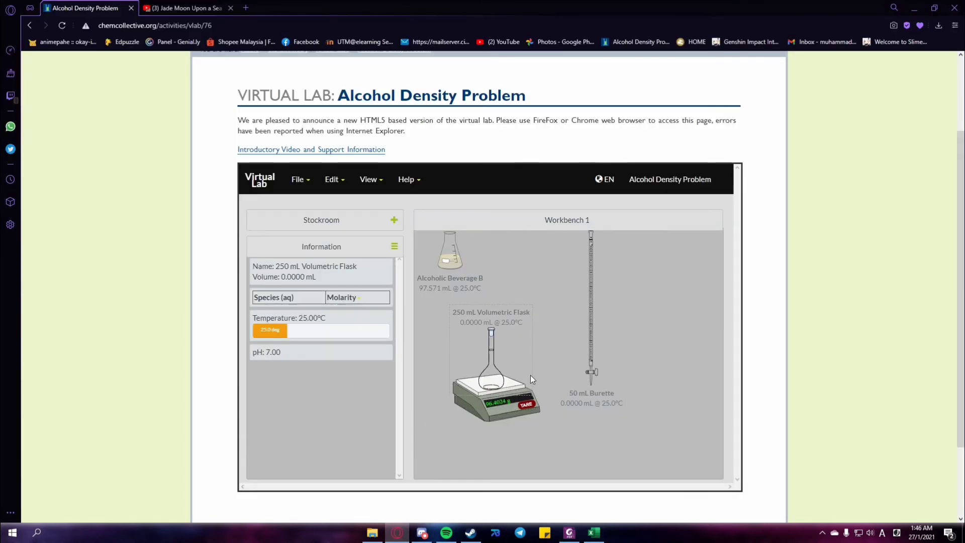
- Log the 96.4024 g flask mass in D7 and move the flask off the balance
{"action": "left_click", "coordinate": [598, 535]}
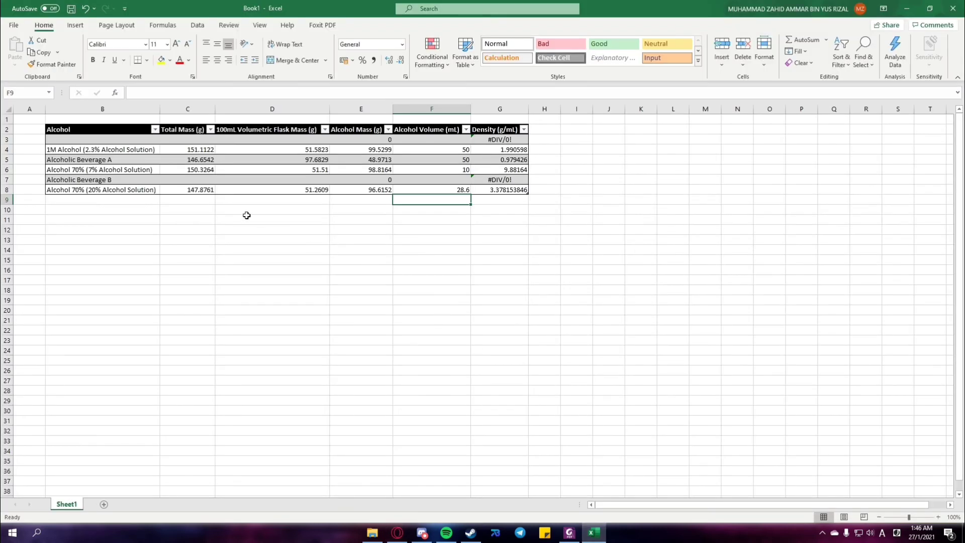
{"action": "left_click", "coordinate": [300, 183]}
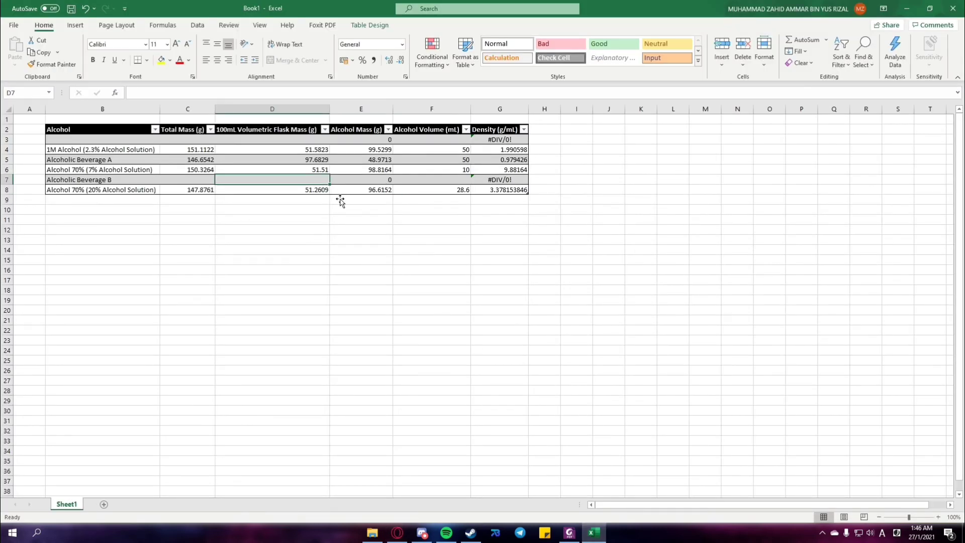
{"action": "type", "text": "96.4024"}
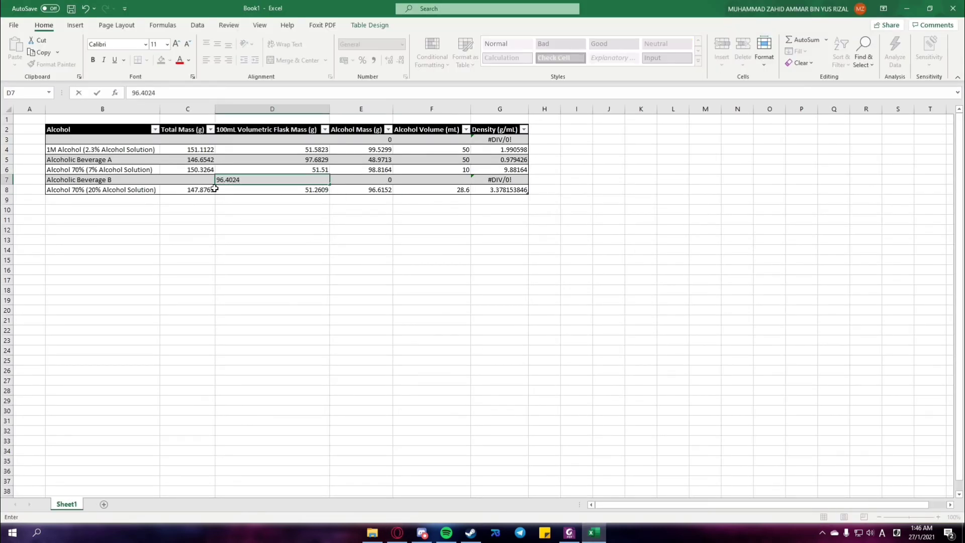
{"action": "left_click", "coordinate": [194, 182]}
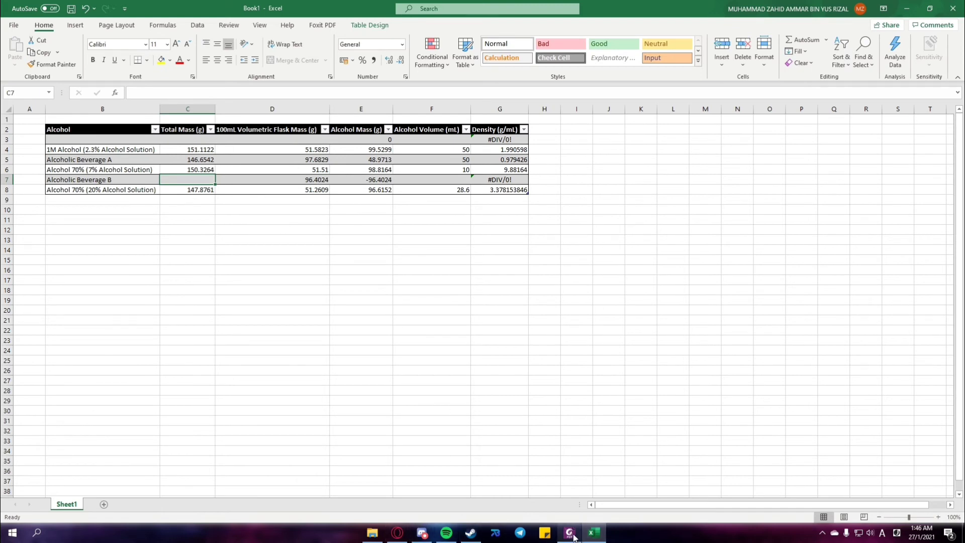
{"action": "left_click", "coordinate": [404, 535]}
{"action": "left_click_drag", "start_coordinate": [484, 405], "coordinate": [658, 331]}
- Pour 50 mL of Alcoholic Beverage B into the burette
{"action": "left_click_drag", "start_coordinate": [462, 271], "coordinate": [640, 317]}
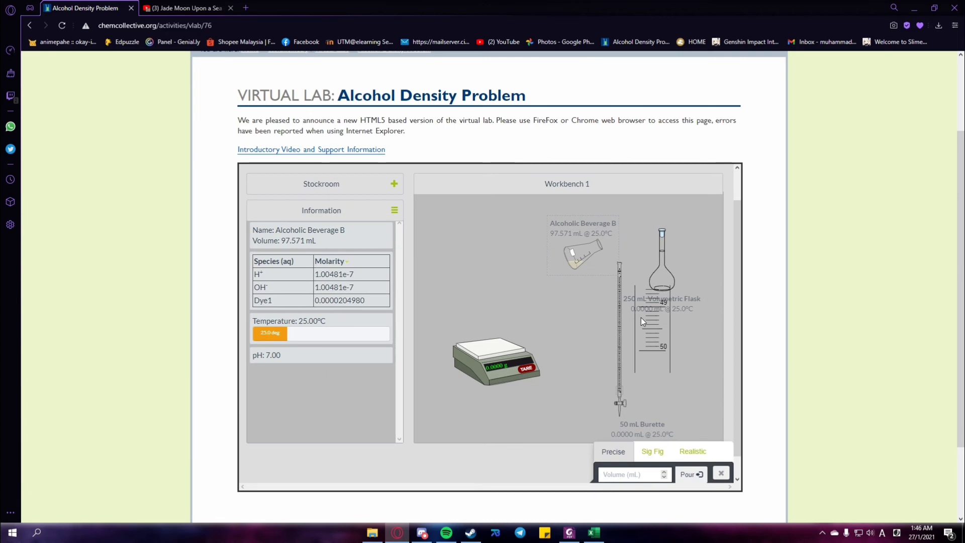
{"action": "type", "text": "50"}
{"action": "left_click", "coordinate": [690, 474]}
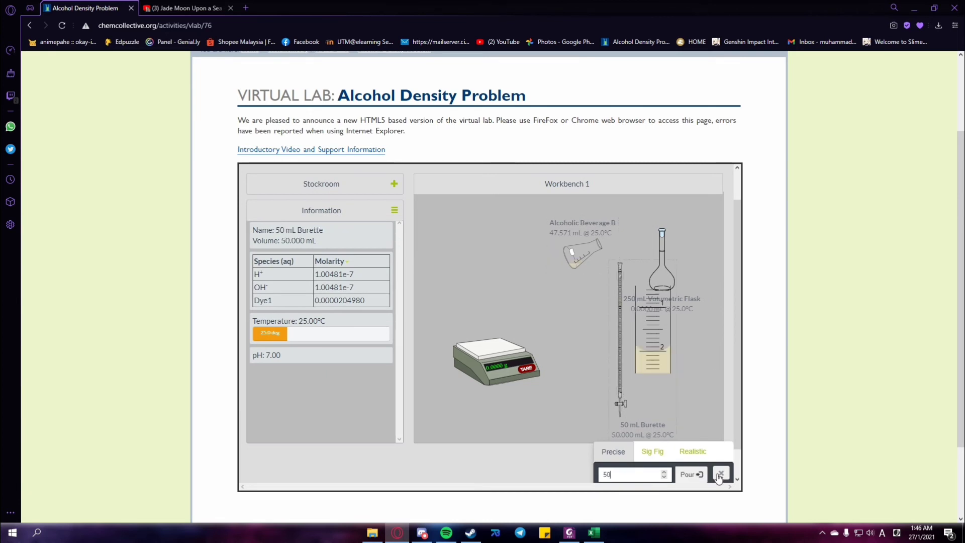
{"action": "left_click", "coordinate": [720, 473]}
{"action": "left_click_drag", "start_coordinate": [559, 257], "coordinate": [433, 253]}
- Deliver the 50 mL into the flask, weigh it, and start entering 142.3142 in Excel
{"action": "left_click_drag", "start_coordinate": [631, 396], "coordinate": [647, 356]}
{"action": "type", "text": "50"}
{"action": "left_click", "coordinate": [686, 231]}
{"action": "left_click", "coordinate": [721, 230]}
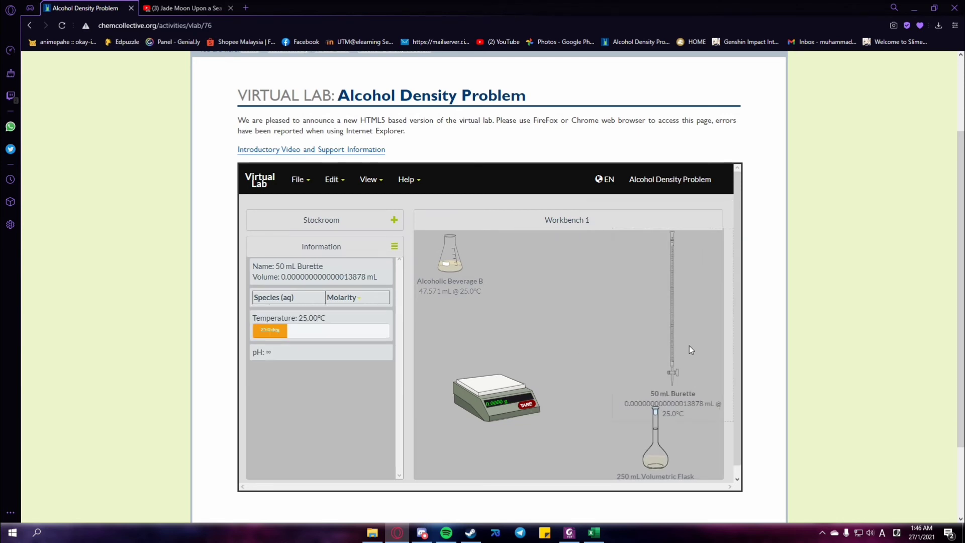
{"action": "left_click_drag", "start_coordinate": [654, 454], "coordinate": [513, 405]}
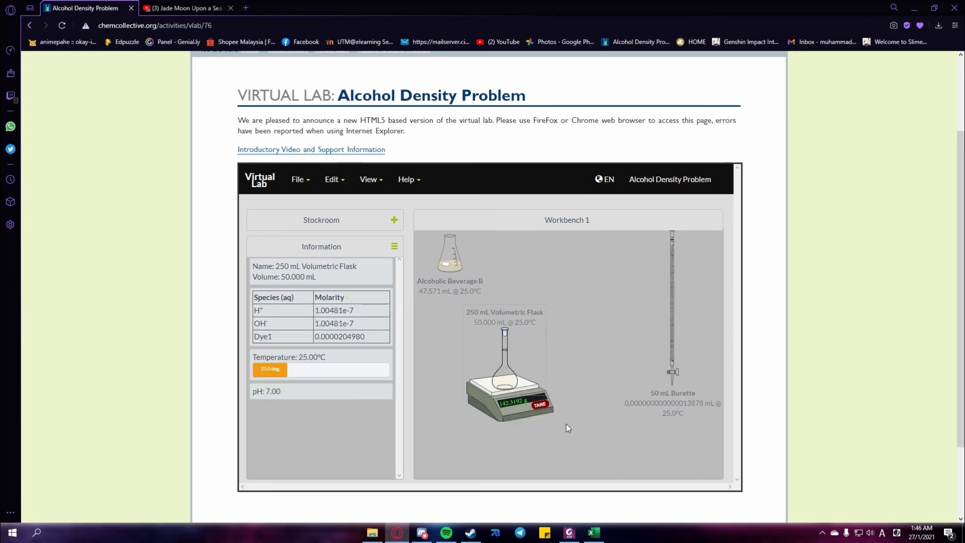
{"action": "left_click", "coordinate": [593, 532]}
{"action": "type", "text": "142.3142"}
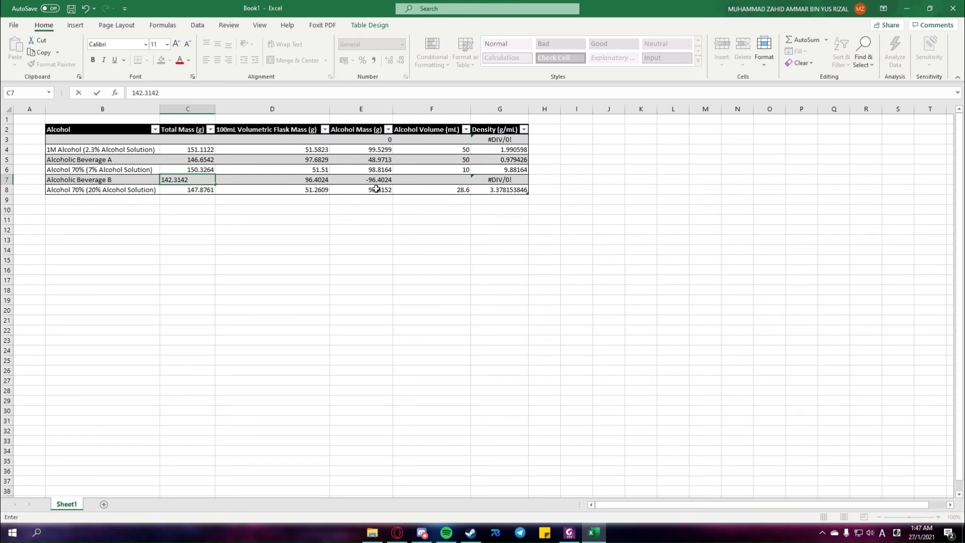
- Commit 142.3142 in C7 and enter 50 mL as Beverage B's volume in F7
{"action": "left_click", "coordinate": [453, 184]}
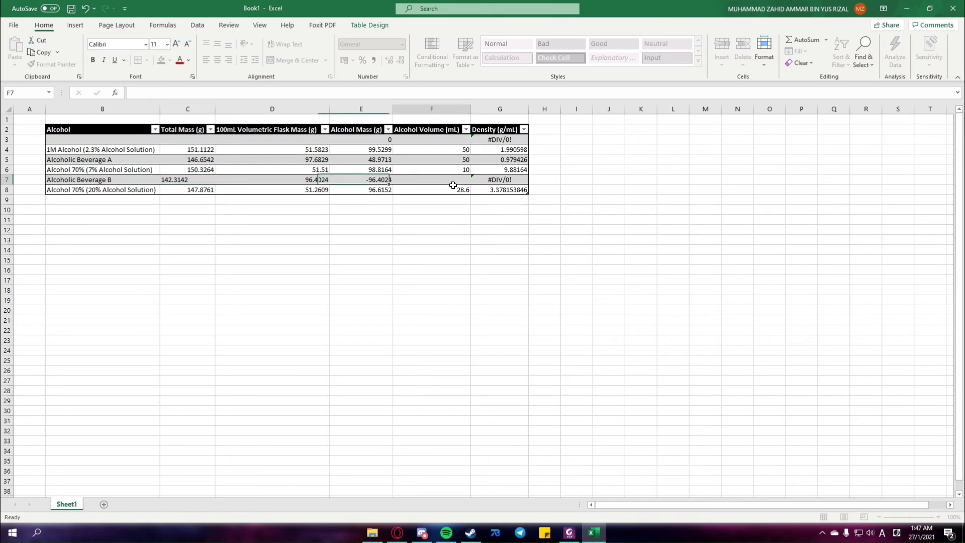
{"action": "type", "text": "50"}
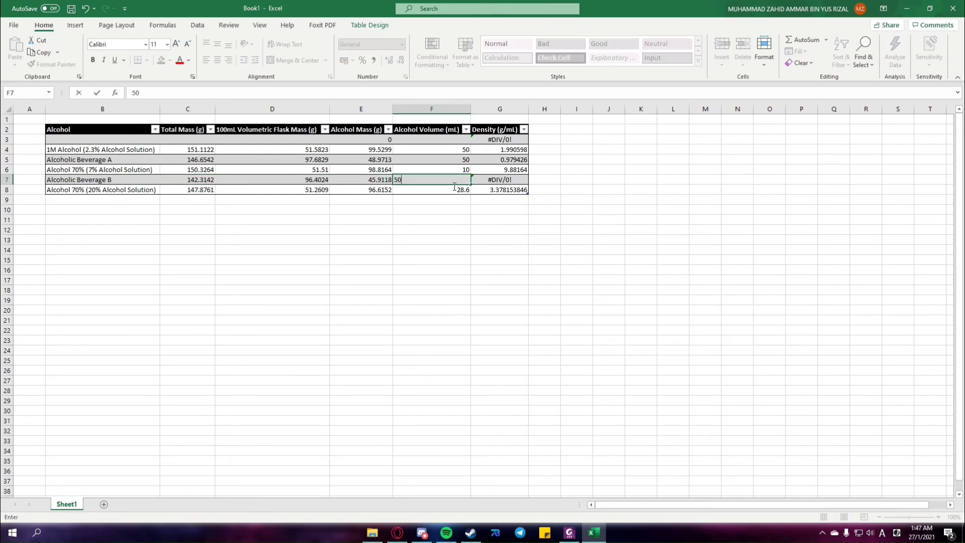
{"action": "left_click", "coordinate": [460, 210]}
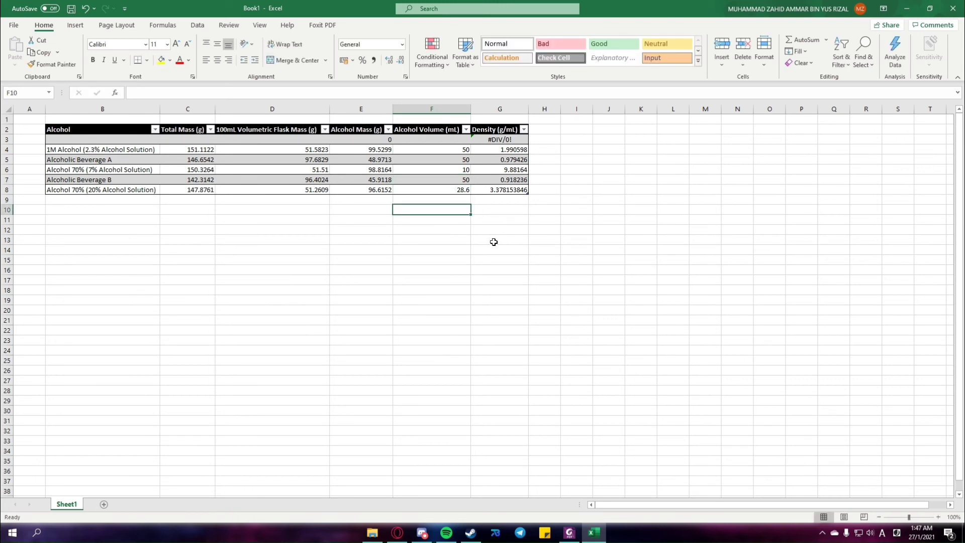